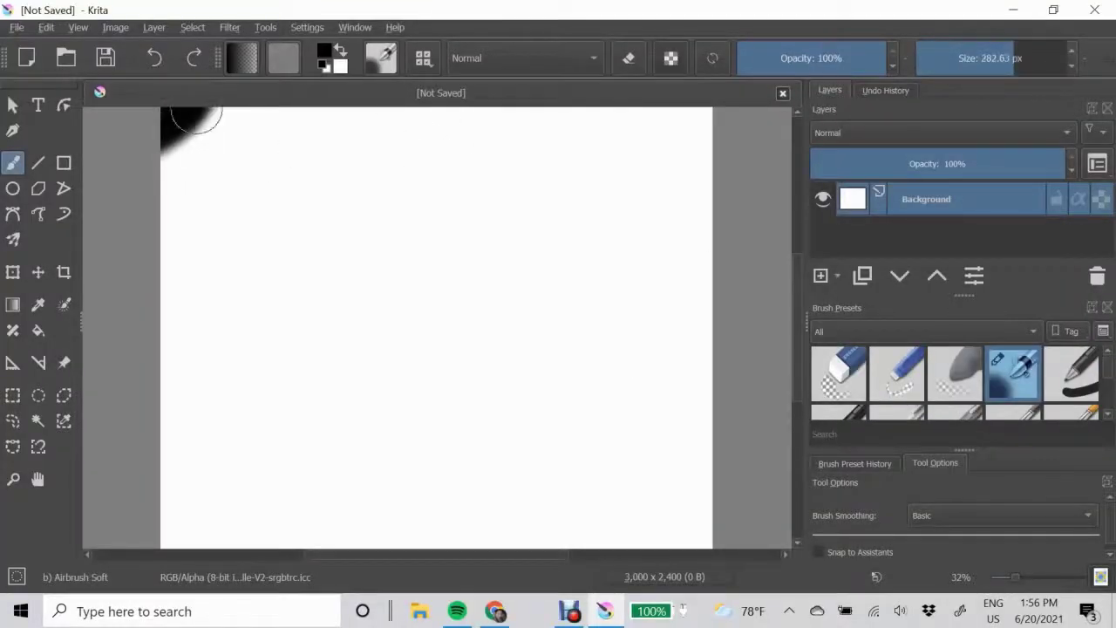
Paint large black airbrush strokes across the top, undoing the first attempt on the background.
{"action": "mouse_move", "coordinate": [196, 118]}
{"action": "left_mouse_down"}
{"action": "mouse_move", "coordinate": [289, 491]}
{"action": "mouse_move", "coordinate": [584, 188]}
{"action": "mouse_move", "coordinate": [680, 453]}
{"action": "left_mouse_up"}
{"action": "key", "text": "Delete"}
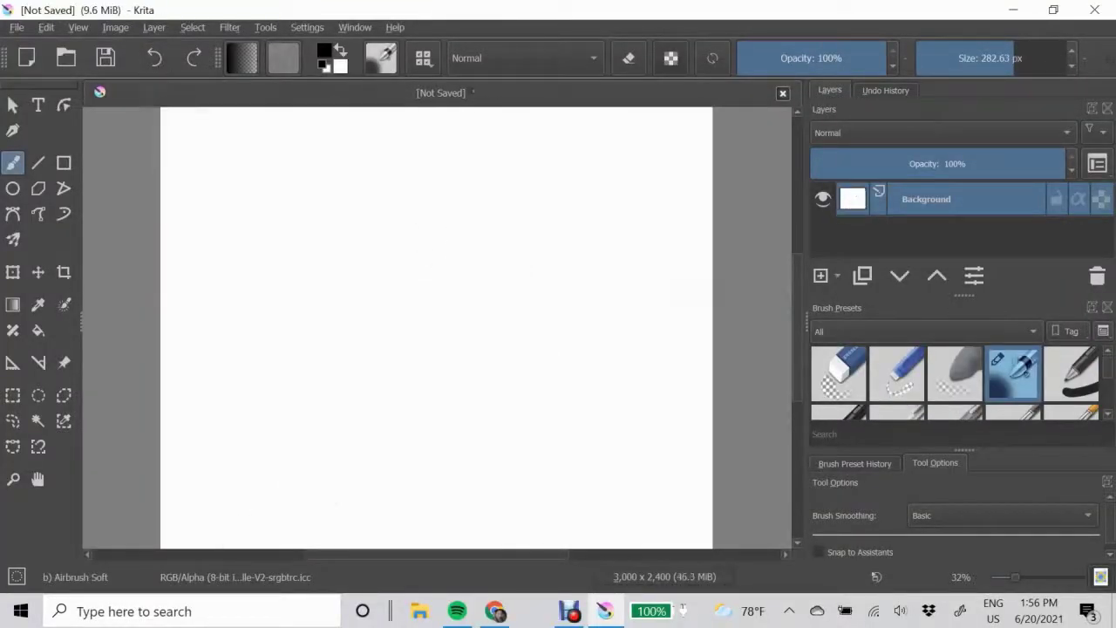
{"action": "mouse_move", "coordinate": [174, 113]}
{"action": "left_mouse_down"}
{"action": "mouse_move", "coordinate": [169, 218]}
{"action": "mouse_move", "coordinate": [454, 124]}
{"action": "mouse_move", "coordinate": [348, 523]}
{"action": "mouse_move", "coordinate": [570, 381]}
{"action": "mouse_move", "coordinate": [601, 201]}
{"action": "left_mouse_up"}
Paint a red airbrush blob across the top on its own new layer.
{"action": "left_click", "coordinate": [324, 53]}
{"action": "key", "text": "Insert"}
{"action": "mouse_move", "coordinate": [349, 122]}
{"action": "left_mouse_down"}
{"action": "mouse_move", "coordinate": [489, 117]}
{"action": "mouse_move", "coordinate": [241, 286]}
{"action": "mouse_move", "coordinate": [549, 523]}
{"action": "left_mouse_up"}
On another new layer, paint teal-blue airbrush strokes at the top left and bottom left.
{"action": "key", "text": "Insert"}
{"action": "left_click", "coordinate": [324, 53]}
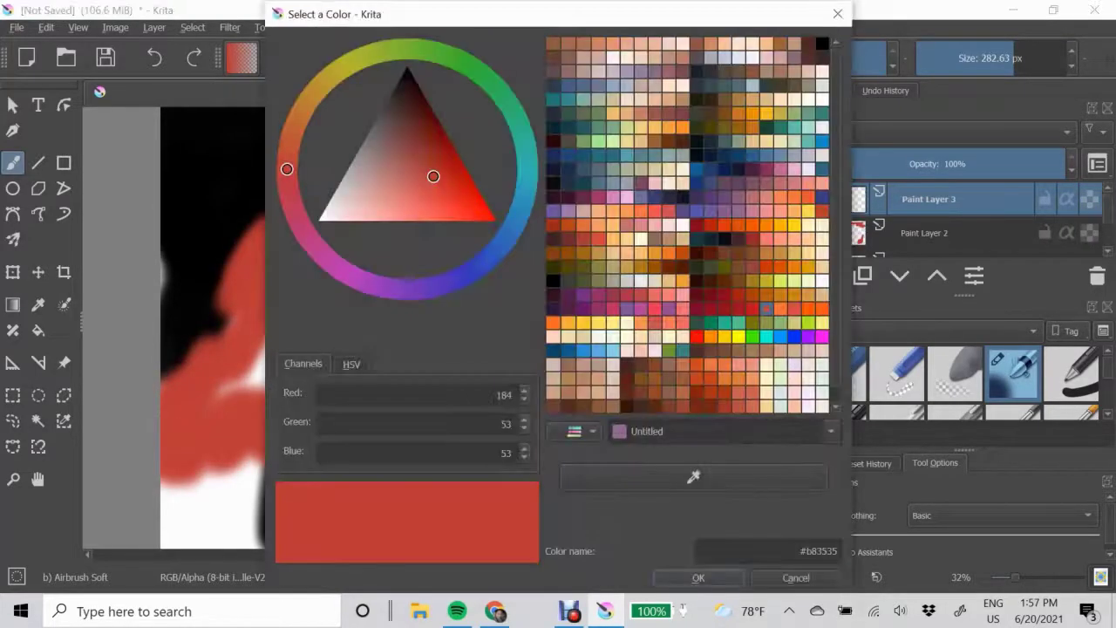
{"action": "left_click", "coordinate": [582, 127]}
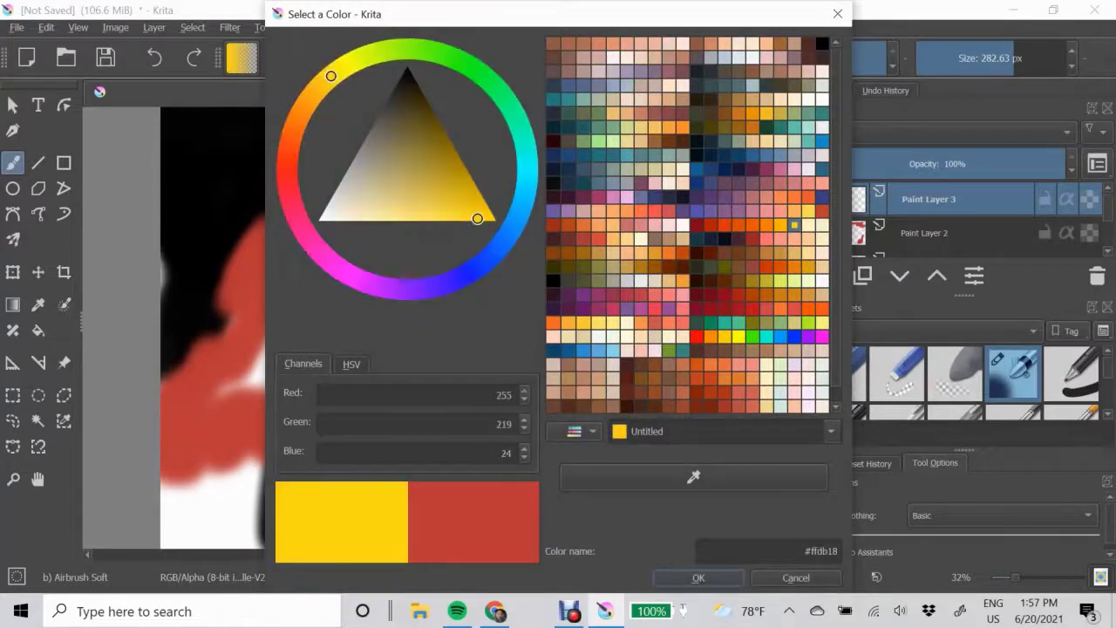
{"action": "left_click", "coordinate": [699, 577]}
{"action": "left_click_drag", "start_coordinate": [366, 192], "coordinate": [288, 279]}
{"action": "left_click_drag", "start_coordinate": [192, 496], "coordinate": [292, 449]}
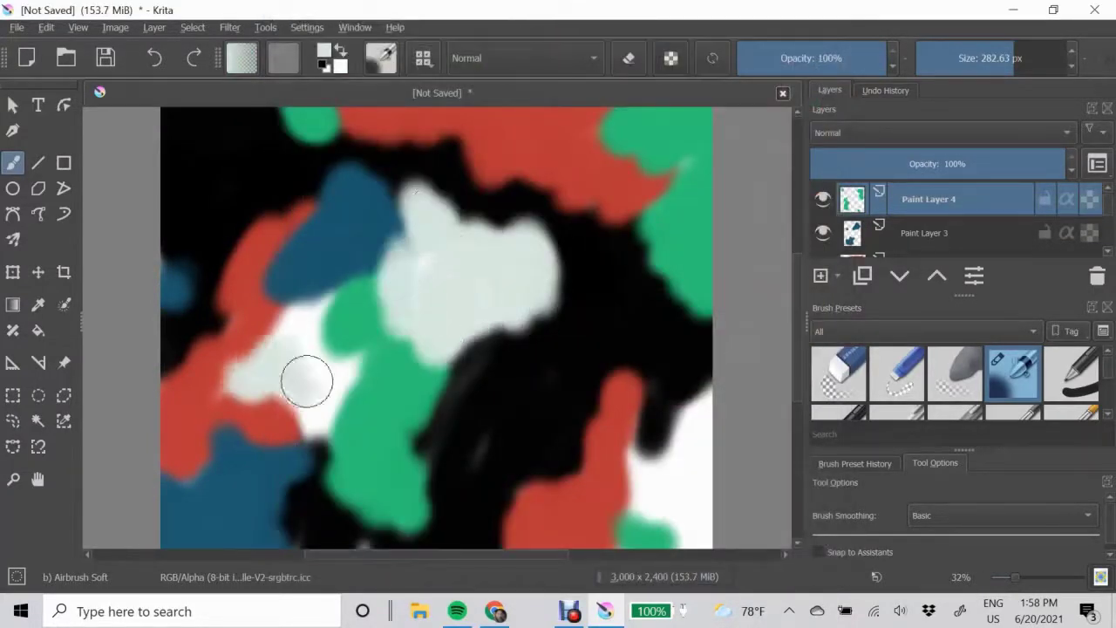
Smear the colours with the k) Blender Blur brush on the top layer and Paint Layer 1.
{"action": "scroll", "coordinate": [959, 375], "scroll_direction": "down", "scroll_amount": 3}
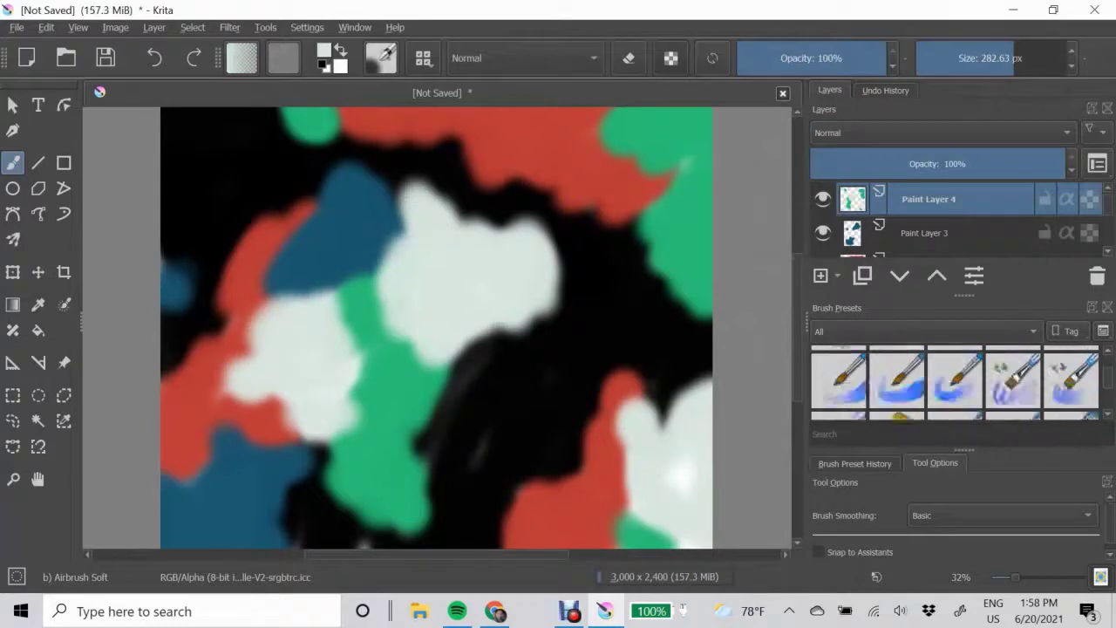
{"action": "left_click", "coordinate": [896, 373]}
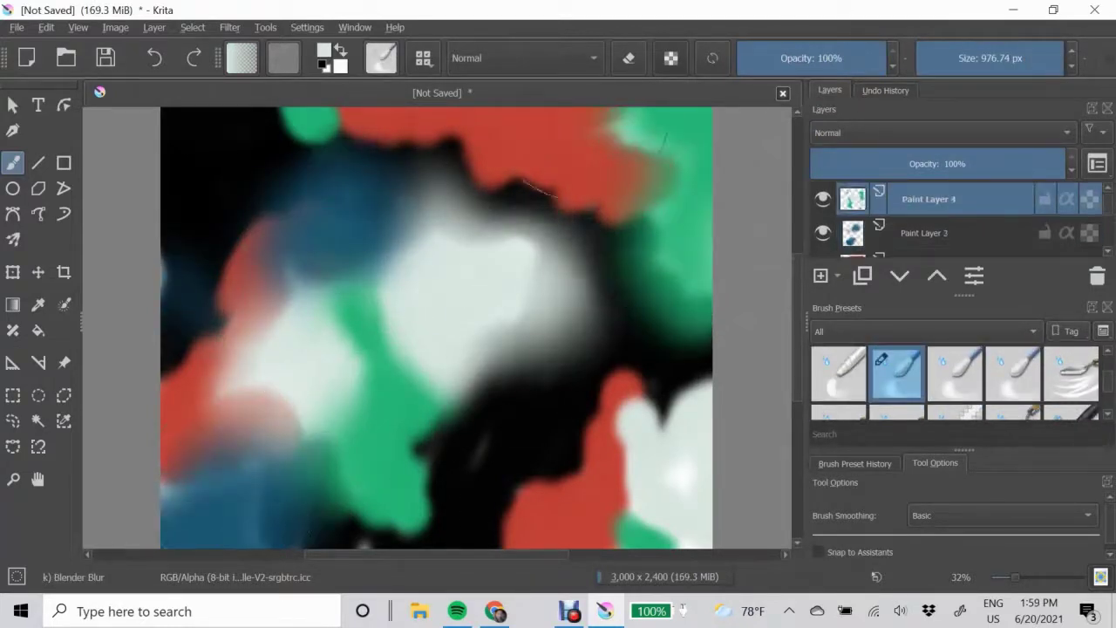
{"action": "left_click_drag", "start_coordinate": [733, 218], "coordinate": [249, 386]}
{"action": "key", "text": "Page_Down"}
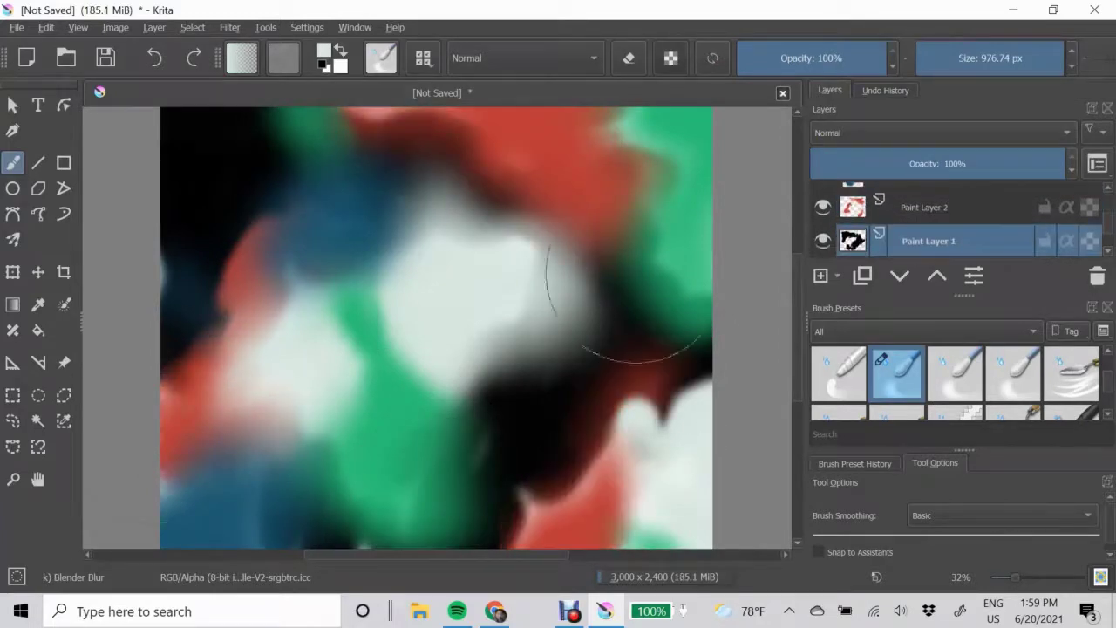
{"action": "left_click_drag", "start_coordinate": [598, 274], "coordinate": [585, 361]}
{"action": "left_click_drag", "start_coordinate": [598, 313], "coordinate": [571, 257]}
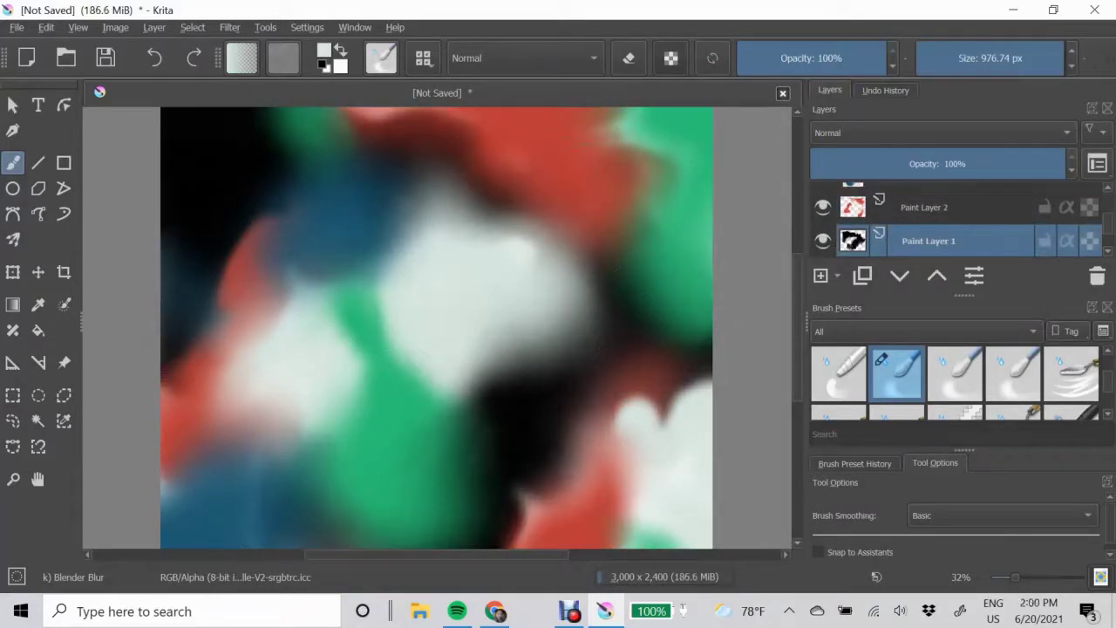
Merge the layer with the layer below and smear the merged colours further.
{"action": "right_click", "coordinate": [1046, 241]}
{"action": "left_click", "coordinate": [837, 183]}
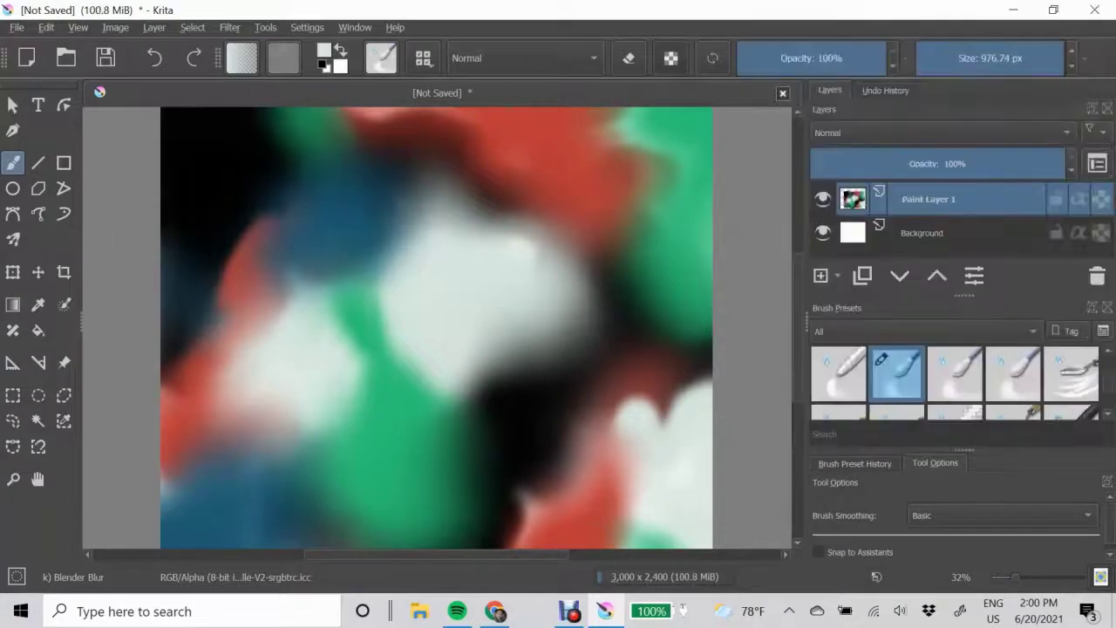
{"action": "mouse_move", "coordinate": [645, 345]}
{"action": "left_mouse_down"}
{"action": "mouse_move", "coordinate": [424, 237]}
{"action": "mouse_move", "coordinate": [249, 361]}
{"action": "mouse_move", "coordinate": [261, 323]}
{"action": "mouse_move", "coordinate": [534, 346]}
{"action": "mouse_move", "coordinate": [436, 199]}
{"action": "mouse_move", "coordinate": [473, 274]}
{"action": "left_mouse_up"}
On a new layer, paint three thick black bands with RGBA 02 Thickpaint.
{"action": "key", "text": "Insert"}
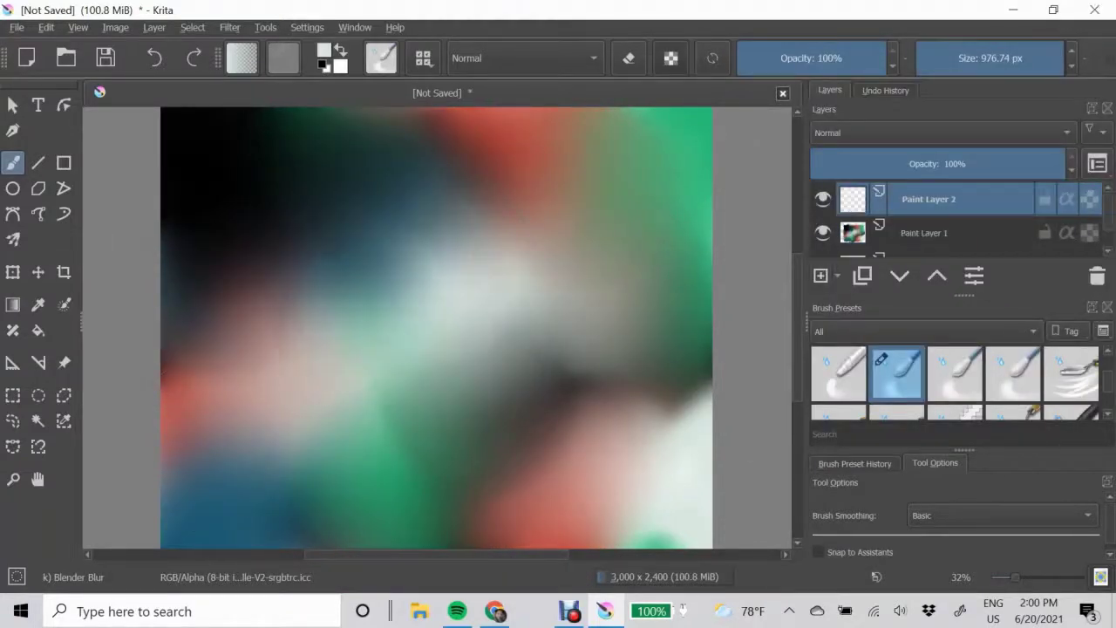
{"action": "scroll", "coordinate": [954, 383], "scroll_direction": "down", "scroll_amount": 3}
{"action": "scroll", "coordinate": [954, 384], "scroll_direction": "down", "scroll_amount": 1}
{"action": "left_click", "coordinate": [955, 373]}
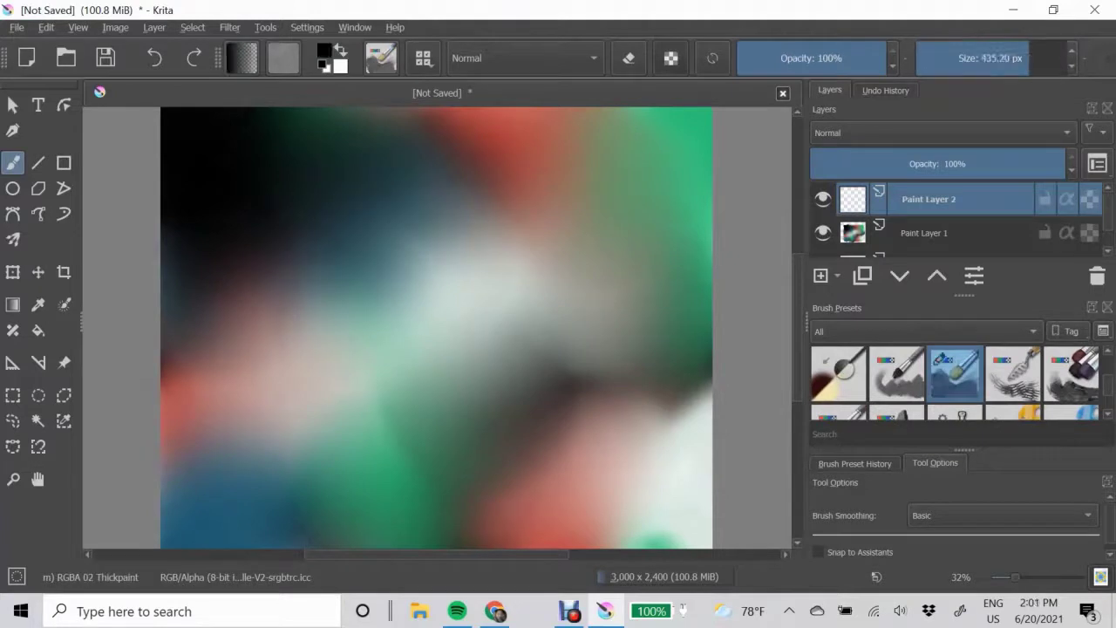
{"action": "left_click_drag", "start_coordinate": [688, 275], "coordinate": [187, 366]}
{"action": "mouse_move", "coordinate": [287, 122]}
{"action": "left_mouse_down"}
{"action": "mouse_move", "coordinate": [224, 510]}
{"action": "mouse_move", "coordinate": [187, 540]}
{"action": "left_mouse_up"}
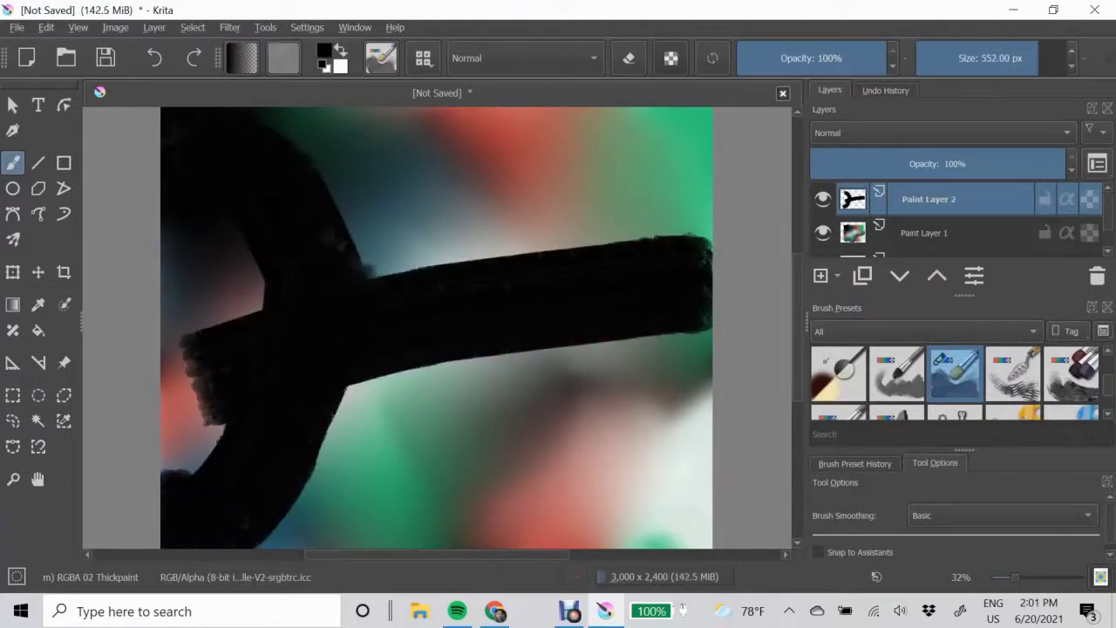
{"action": "left_click_drag", "start_coordinate": [392, 244], "coordinate": [697, 165]}
Paint thick red blocks on the left, at the top and along the bottom.
{"action": "left_click", "coordinate": [323, 51]}
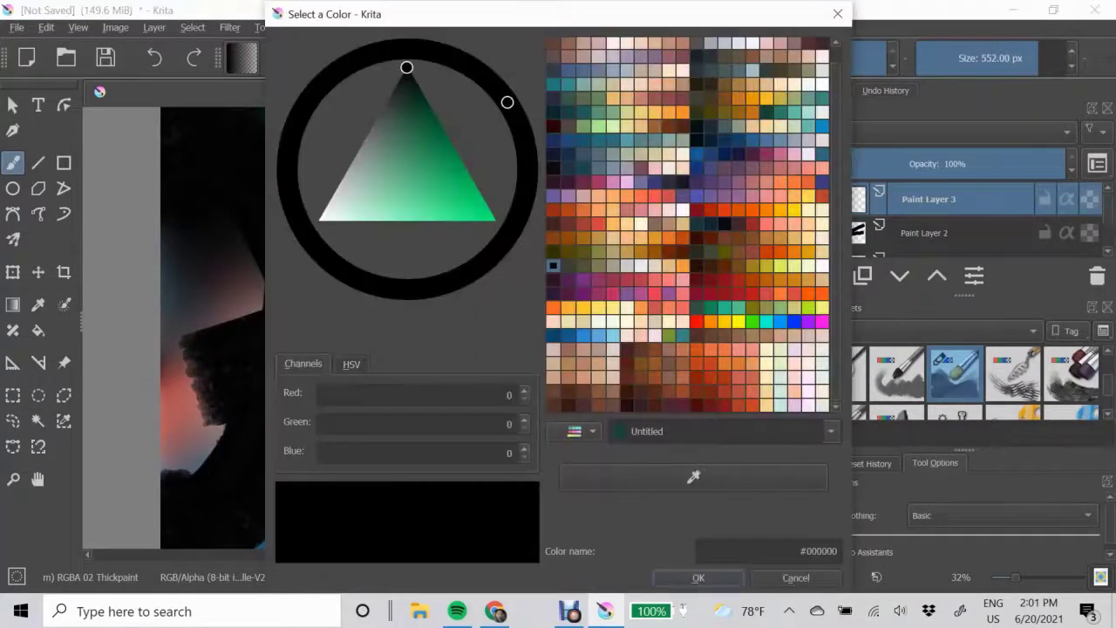
{"action": "left_click", "coordinate": [696, 321]}
{"action": "left_click", "coordinate": [697, 577]}
{"action": "left_click_drag", "start_coordinate": [205, 166], "coordinate": [204, 384]}
{"action": "left_click_drag", "start_coordinate": [349, 270], "coordinate": [514, 252]}
{"action": "left_click_drag", "start_coordinate": [366, 244], "coordinate": [349, 130]}
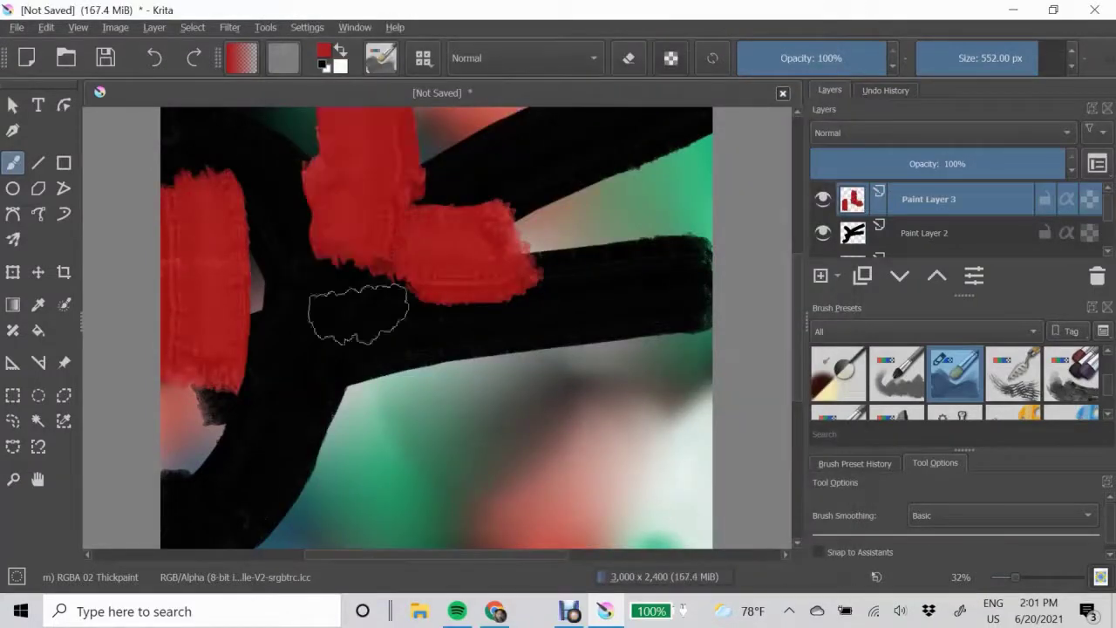
{"action": "left_click_drag", "start_coordinate": [462, 540], "coordinate": [462, 436]}
{"action": "left_click_drag", "start_coordinate": [532, 488], "coordinate": [627, 488]}
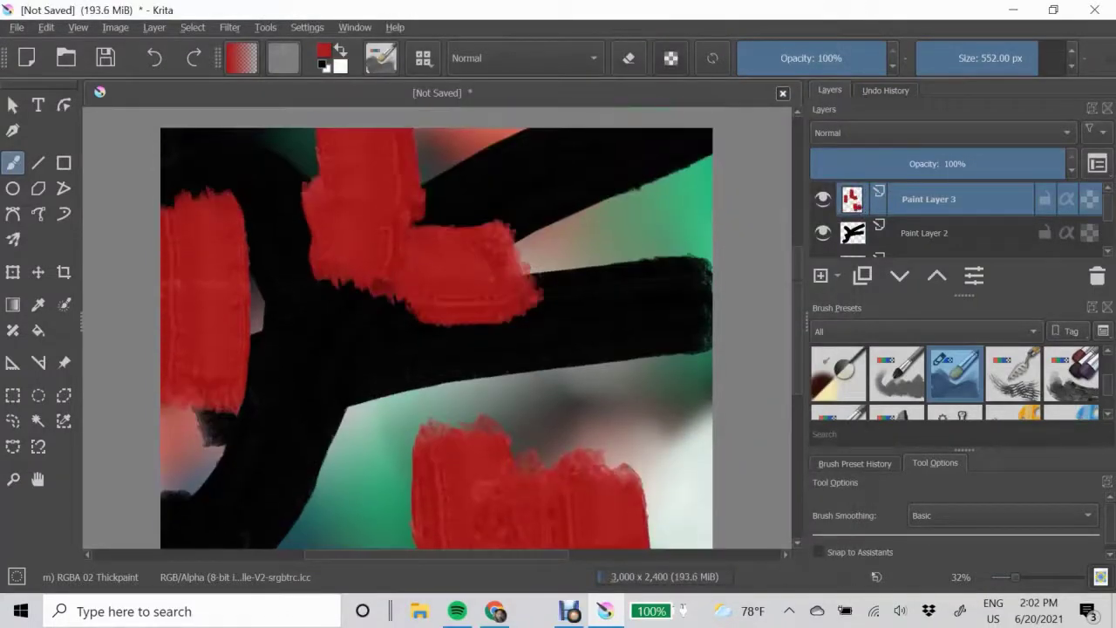
On a new layer, paint green strokes at the upper right and lower left.
{"action": "left_click", "coordinate": [821, 275]}
{"action": "left_click", "coordinate": [323, 50]}
{"action": "left_click", "coordinate": [340, 83]}
{"action": "left_click", "coordinate": [697, 577]}
{"action": "left_click_drag", "start_coordinate": [702, 205], "coordinate": [506, 236]}
{"action": "mouse_move", "coordinate": [209, 418]}
{"action": "left_mouse_down"}
{"action": "mouse_move", "coordinate": [201, 505]}
{"action": "mouse_move", "coordinate": [279, 410]}
{"action": "left_mouse_up"}
Blend both green strokes into their surroundings with Blender Textured Soft.
{"action": "scroll", "coordinate": [955, 384], "scroll_direction": "down", "scroll_amount": 2}
{"action": "scroll", "coordinate": [436, 327], "scroll_direction": "down", "scroll_amount": 1}
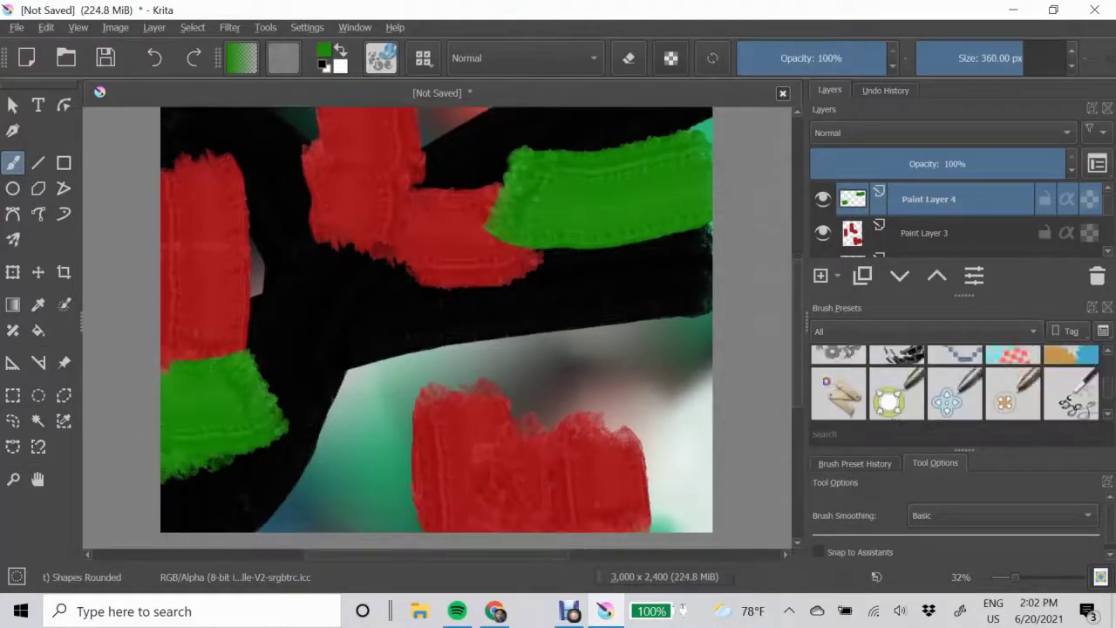
{"action": "scroll", "coordinate": [955, 384], "scroll_direction": "down", "scroll_amount": 2}
{"action": "left_click", "coordinate": [838, 386]}
{"action": "left_click_drag", "start_coordinate": [710, 209], "coordinate": [519, 223]}
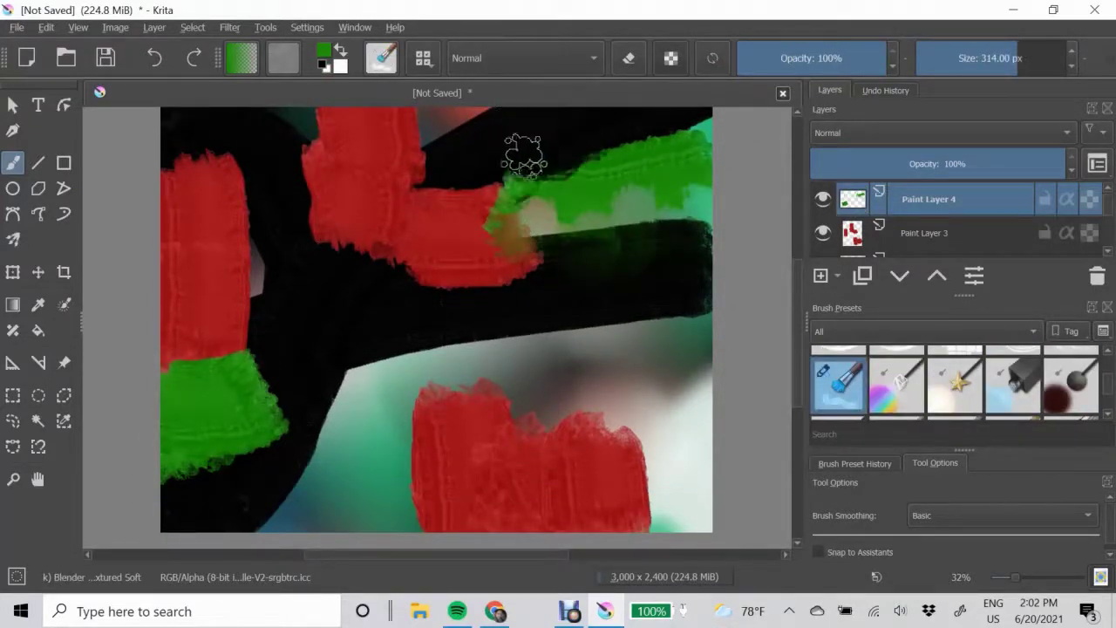
{"action": "left_click_drag", "start_coordinate": [523, 155], "coordinate": [662, 131]}
{"action": "mouse_move", "coordinate": [287, 410]}
{"action": "left_mouse_down"}
{"action": "mouse_move", "coordinate": [204, 474]}
{"action": "mouse_move", "coordinate": [174, 436]}
{"action": "left_mouse_up"}
Smear the red shapes on Paint Layer 3 into the dark and white areas.
{"action": "key", "text": "Page_Down"}
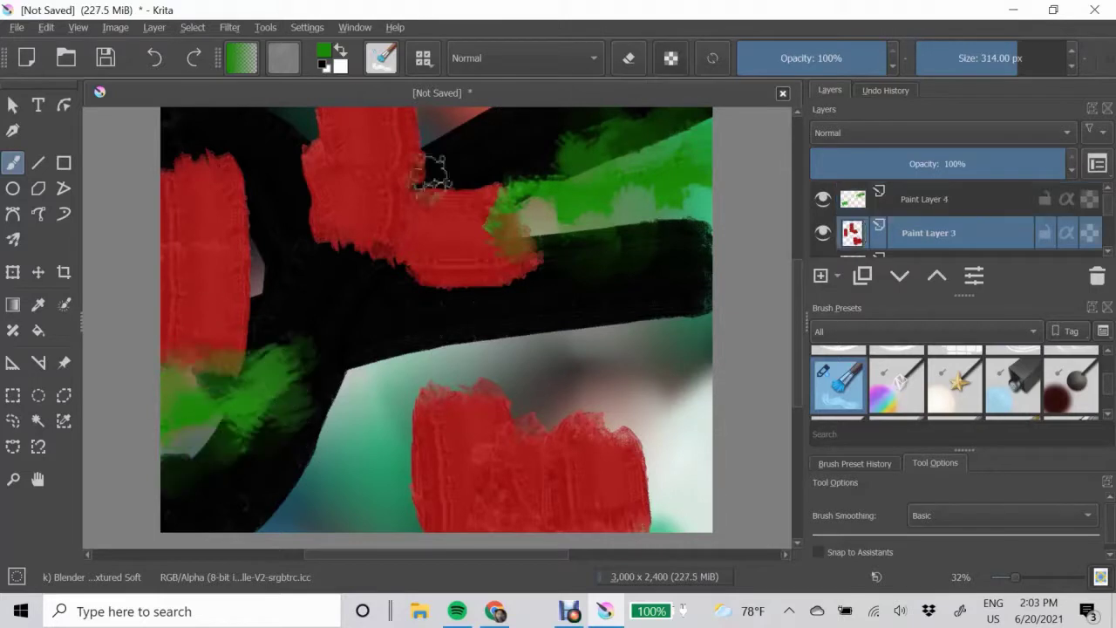
{"action": "mouse_move", "coordinate": [432, 174]}
{"action": "left_mouse_down"}
{"action": "mouse_move", "coordinate": [523, 218]}
{"action": "mouse_move", "coordinate": [287, 130]}
{"action": "mouse_move", "coordinate": [261, 212]}
{"action": "mouse_move", "coordinate": [218, 201]}
{"action": "left_mouse_up"}
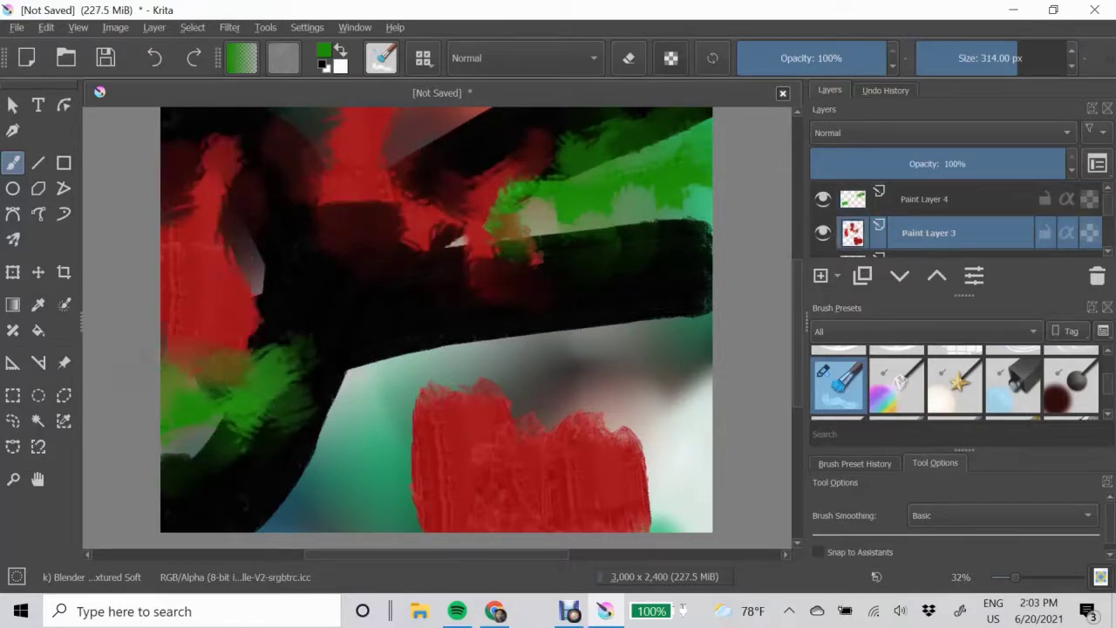
{"action": "left_click_drag", "start_coordinate": [261, 297], "coordinate": [170, 349]}
{"action": "left_click_drag", "start_coordinate": [427, 392], "coordinate": [427, 515]}
{"action": "mouse_move", "coordinate": [427, 453]}
{"action": "left_mouse_down"}
{"action": "mouse_move", "coordinate": [575, 418]}
{"action": "mouse_move", "coordinate": [645, 523]}
{"action": "left_mouse_up"}
Smear the black bands on Paint Layer 2 across the teal and canvas centre.
{"action": "key", "text": "Page_Down"}
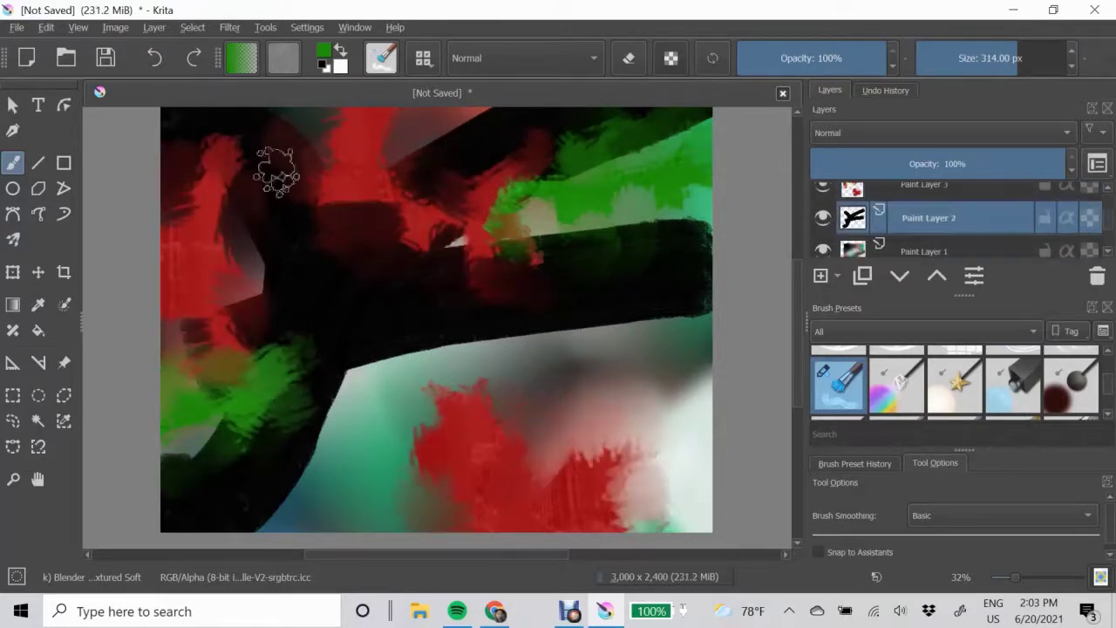
{"action": "mouse_move", "coordinate": [276, 170]}
{"action": "left_mouse_down"}
{"action": "mouse_move", "coordinate": [296, 470]}
{"action": "mouse_move", "coordinate": [183, 462]}
{"action": "mouse_move", "coordinate": [349, 348]}
{"action": "mouse_move", "coordinate": [514, 326]}
{"action": "left_mouse_up"}
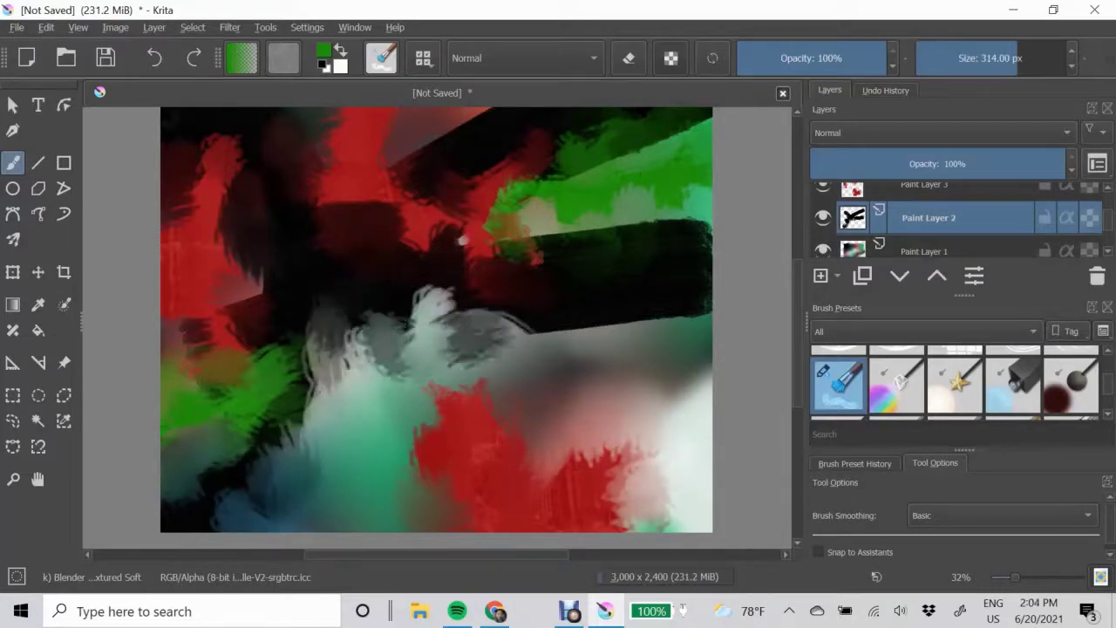
{"action": "mouse_move", "coordinate": [384, 349]}
{"action": "left_mouse_down"}
{"action": "mouse_move", "coordinate": [660, 237]}
{"action": "mouse_move", "coordinate": [697, 279]}
{"action": "mouse_move", "coordinate": [523, 306]}
{"action": "mouse_move", "coordinate": [218, 288]}
{"action": "left_mouse_up"}
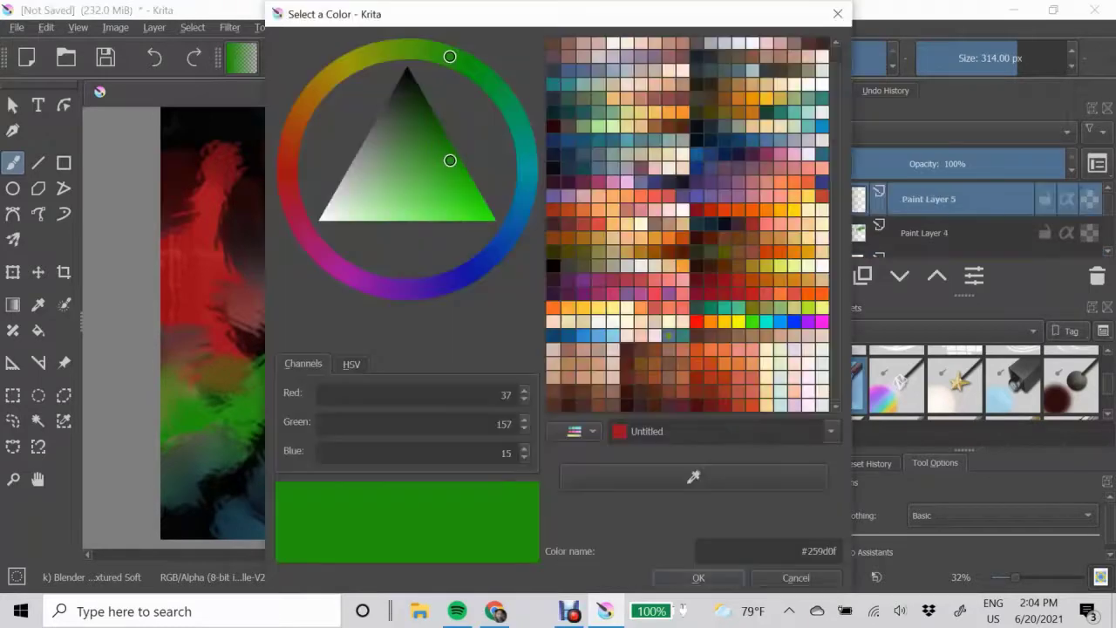
Set orange as the paint colour and select the Dry Textured Creases brush, undoing a trial stroke.
{"action": "key", "text": "Return"}
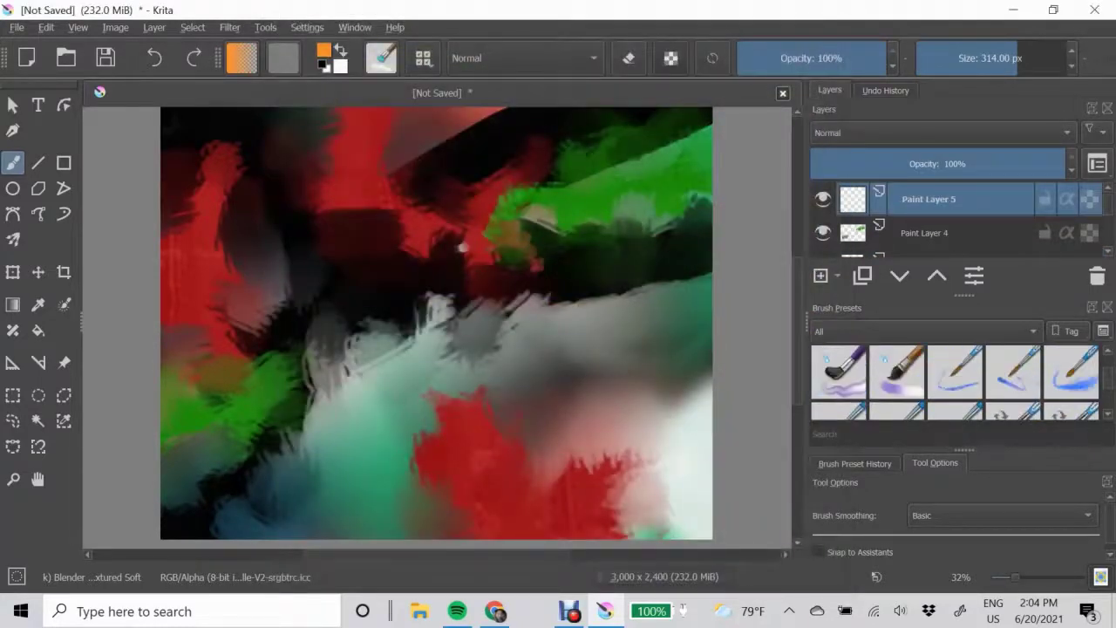
{"action": "left_click", "coordinate": [880, 368]}
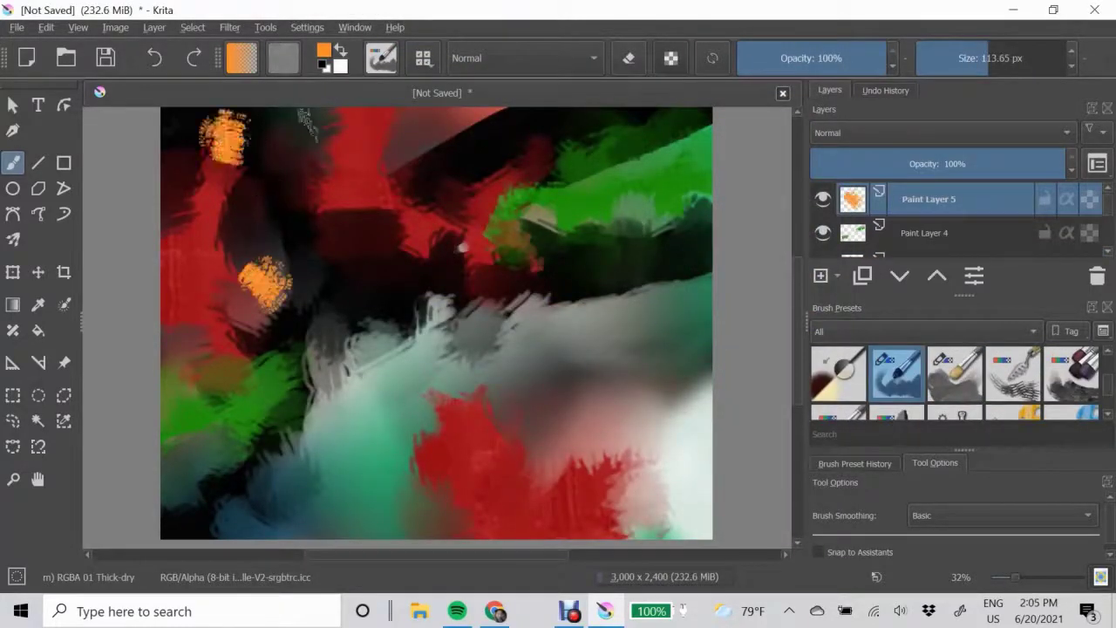
{"action": "key", "text": "ctrl+z"}
{"action": "scroll", "coordinate": [955, 383], "scroll_direction": "down", "scroll_amount": 2}
{"action": "left_click", "coordinate": [896, 388]}
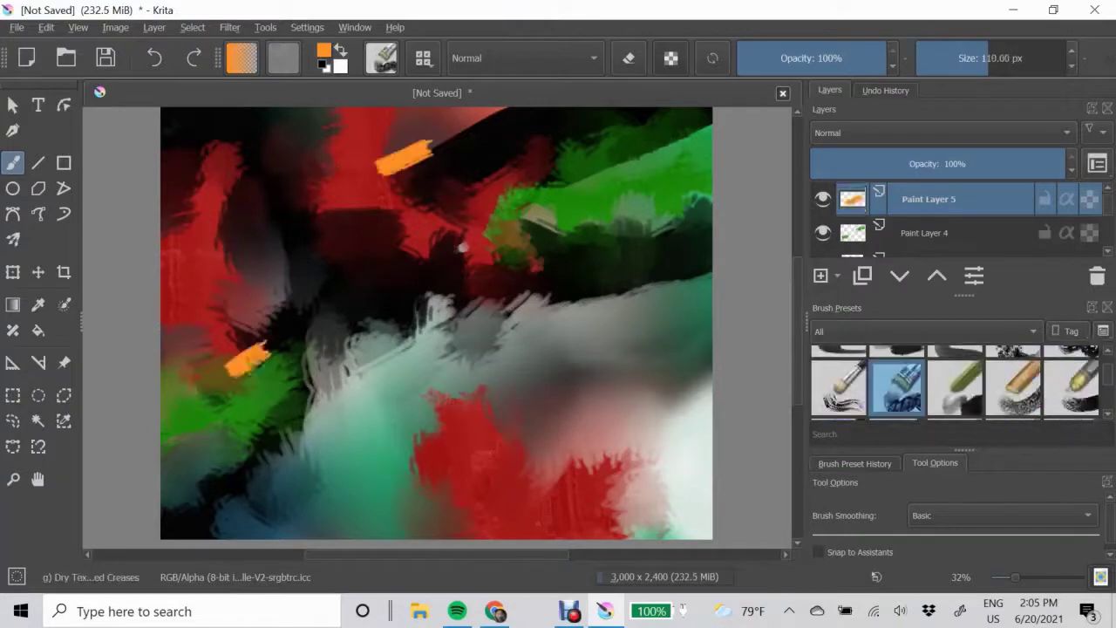
Paint orange X strokes on the left and at the right edge, then switch to Blender Rake.
{"action": "left_click_drag", "start_coordinate": [205, 295], "coordinate": [290, 399]}
{"action": "left_click_drag", "start_coordinate": [637, 286], "coordinate": [710, 266]}
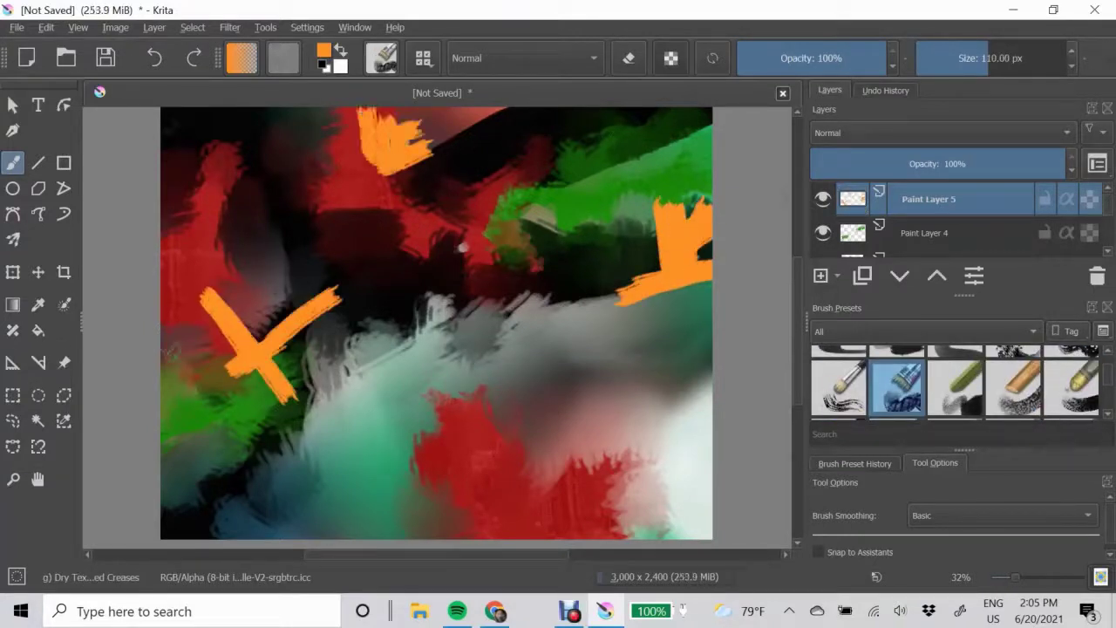
{"action": "scroll", "coordinate": [955, 383], "scroll_direction": "down", "scroll_amount": 3}
{"action": "left_click", "coordinate": [1014, 373]}
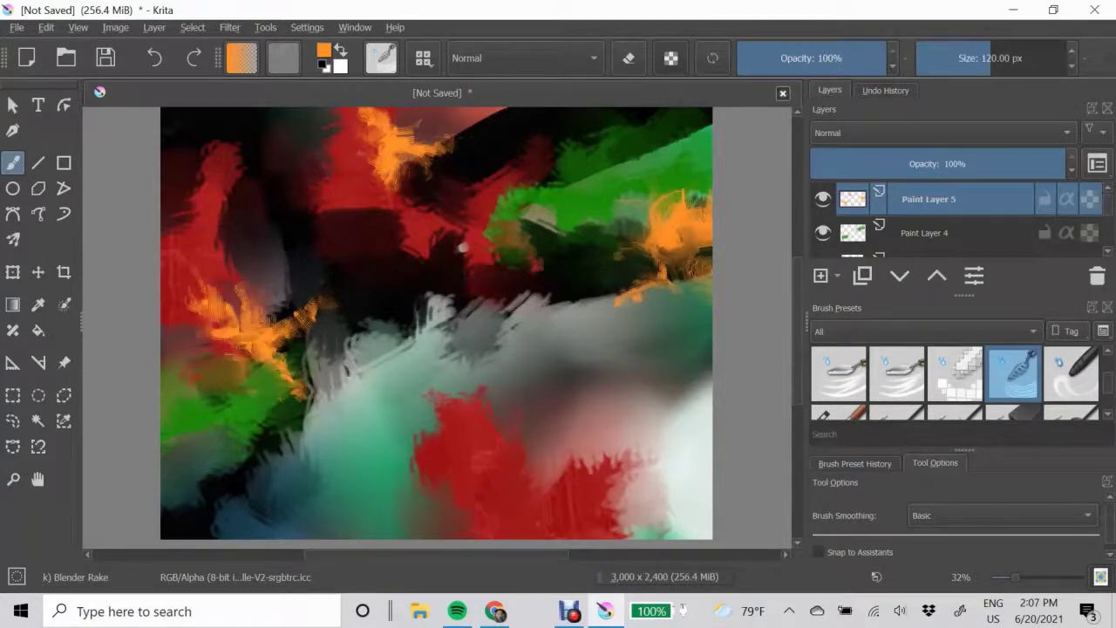
Paint black rocky patches in the middle and lower right with the RGBA 06 Rock brush.
{"action": "left_click_drag", "start_coordinate": [462, 248], "coordinate": [462, 256]}
{"action": "key", "text": "slash"}
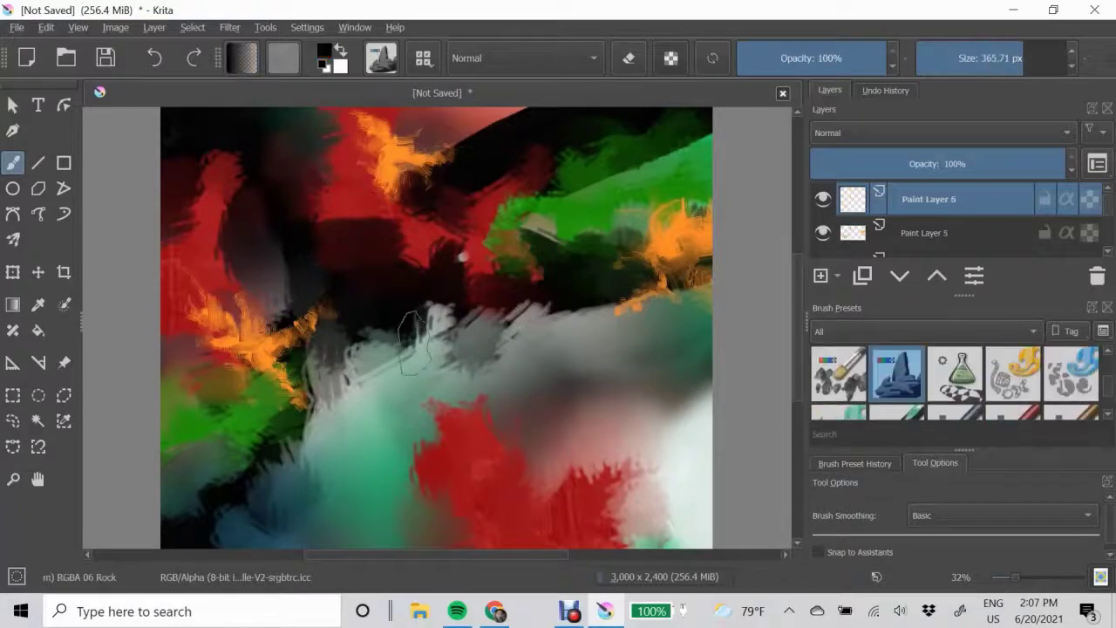
{"action": "key", "text": "ctrl+z"}
{"action": "key", "text": "slash"}
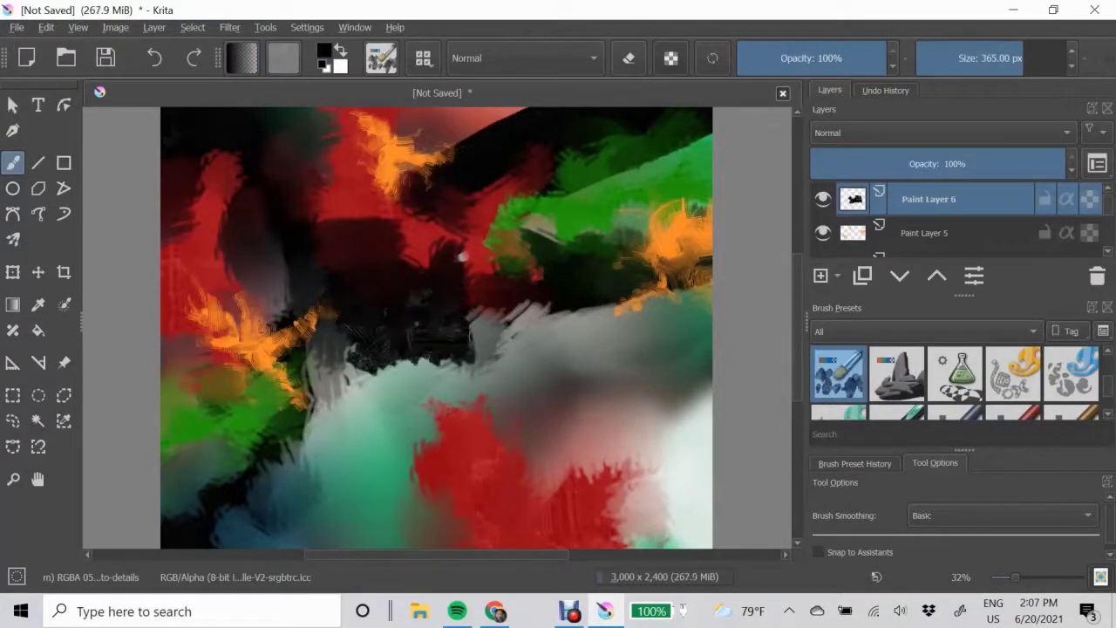
{"action": "left_click_drag", "start_coordinate": [366, 329], "coordinate": [523, 349]}
{"action": "left_click_drag", "start_coordinate": [536, 480], "coordinate": [593, 406]}
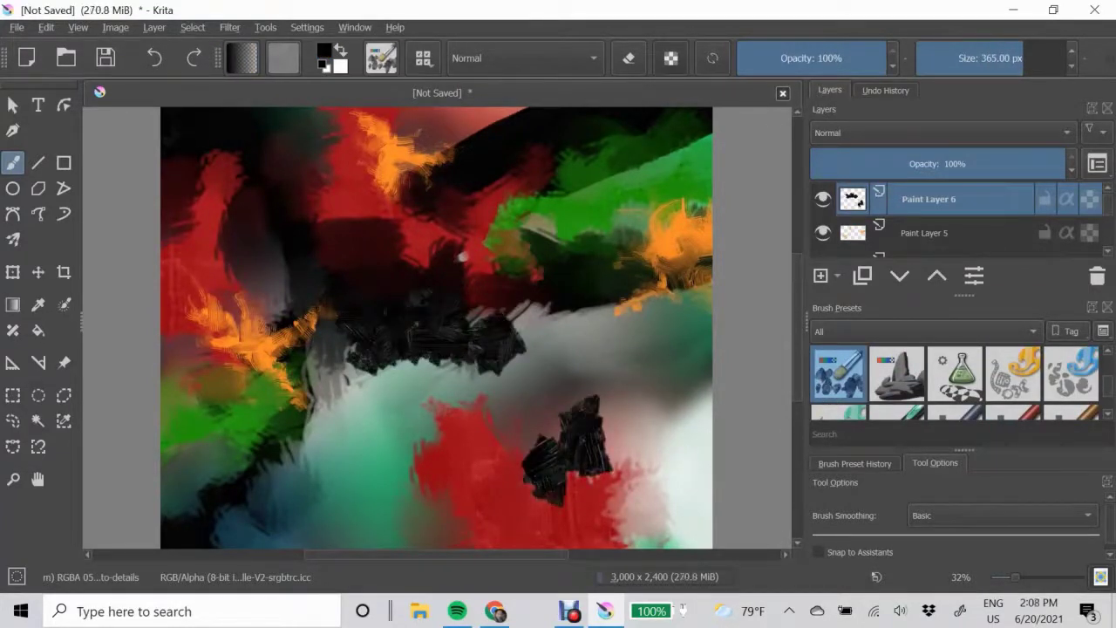
Paint yellow patches in the middle and at the lower left.
{"action": "left_click", "coordinate": [324, 51]}
{"action": "left_click", "coordinate": [723, 578]}
{"action": "left_click_drag", "start_coordinate": [475, 279], "coordinate": [527, 327]}
{"action": "left_click_drag", "start_coordinate": [205, 514], "coordinate": [264, 468]}
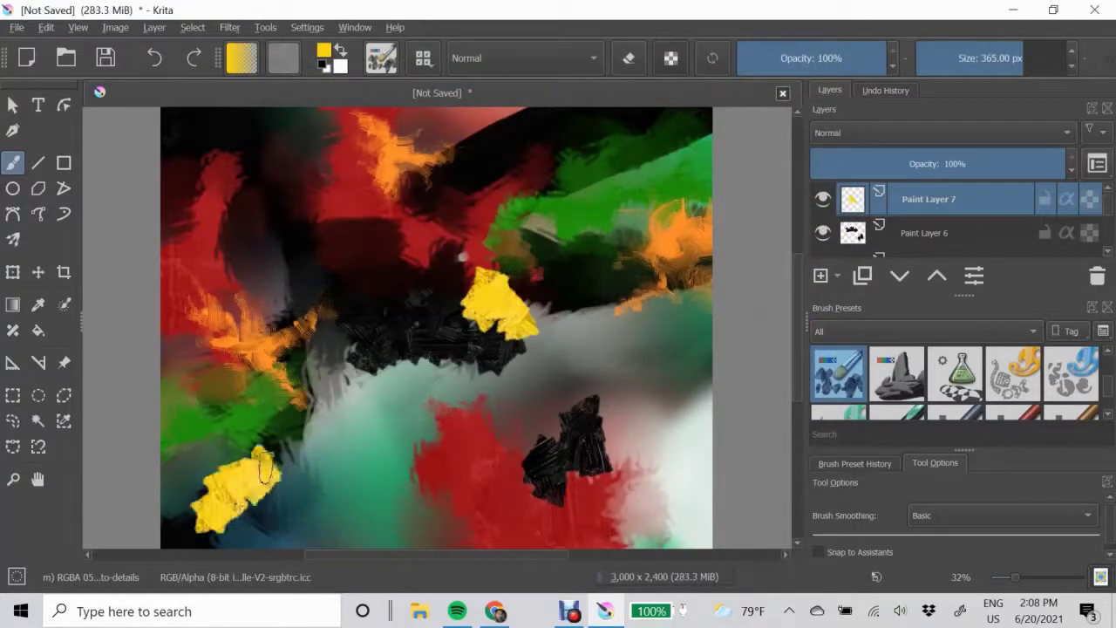
Blend the lower-left yellow patch with Blender Textured Soft, then return to Blender Rake.
{"action": "scroll", "coordinate": [954, 383], "scroll_direction": "down", "scroll_amount": 2}
{"action": "scroll", "coordinate": [955, 384], "scroll_direction": "down", "scroll_amount": 1}
{"action": "scroll", "coordinate": [955, 384], "scroll_direction": "down", "scroll_amount": 1}
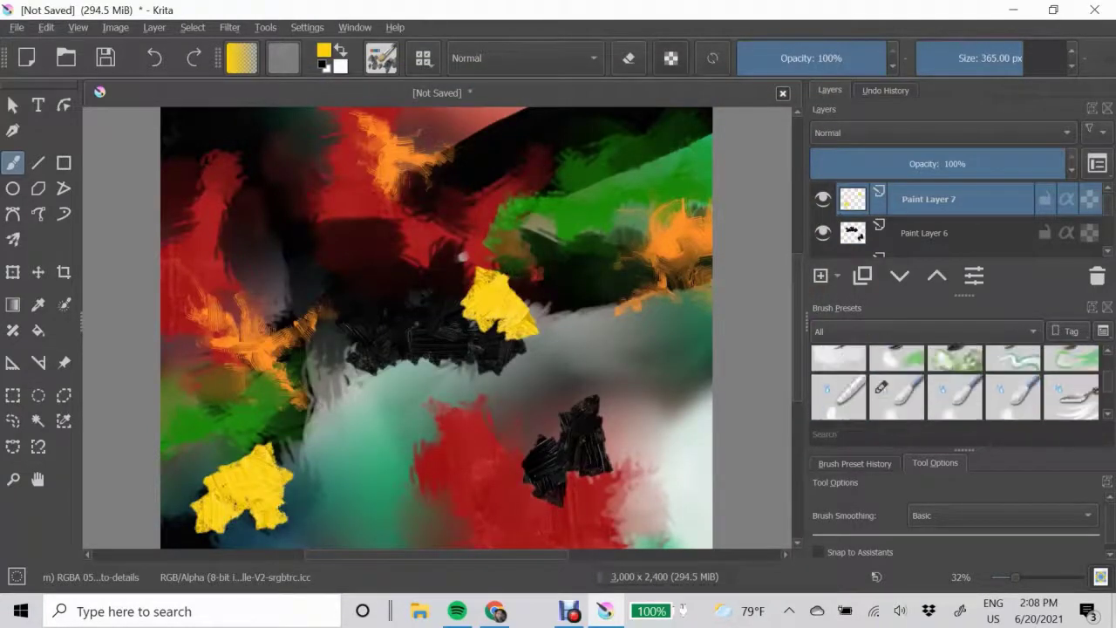
{"action": "scroll", "coordinate": [954, 384], "scroll_direction": "down", "scroll_amount": 1}
{"action": "scroll", "coordinate": [954, 384], "scroll_direction": "down", "scroll_amount": 1}
{"action": "scroll", "coordinate": [955, 384], "scroll_direction": "down", "scroll_amount": 2}
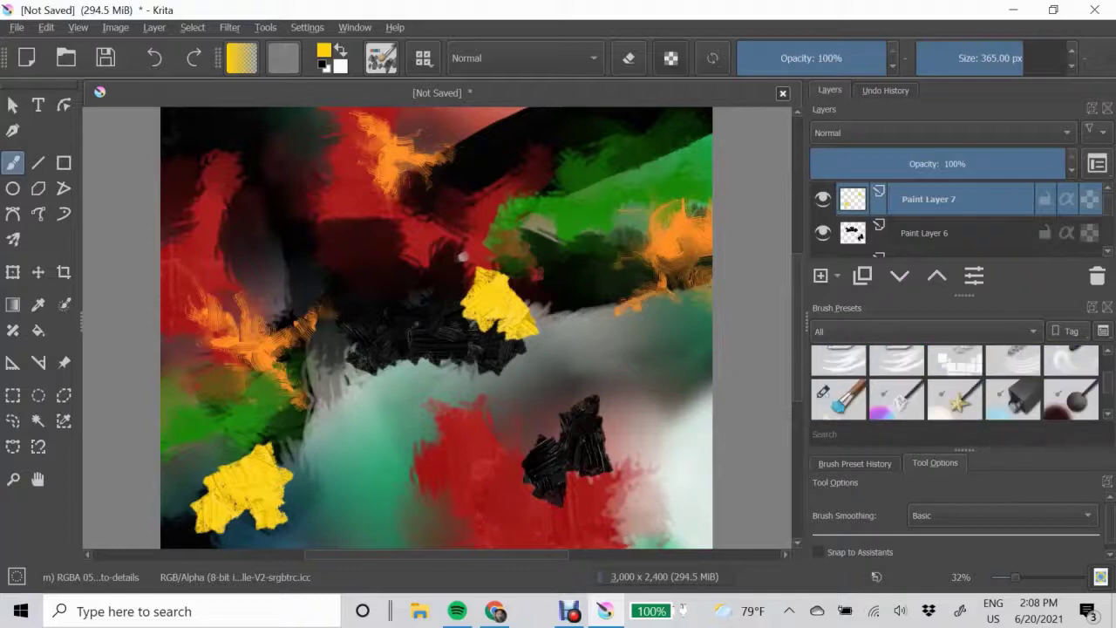
{"action": "left_click", "coordinate": [838, 399]}
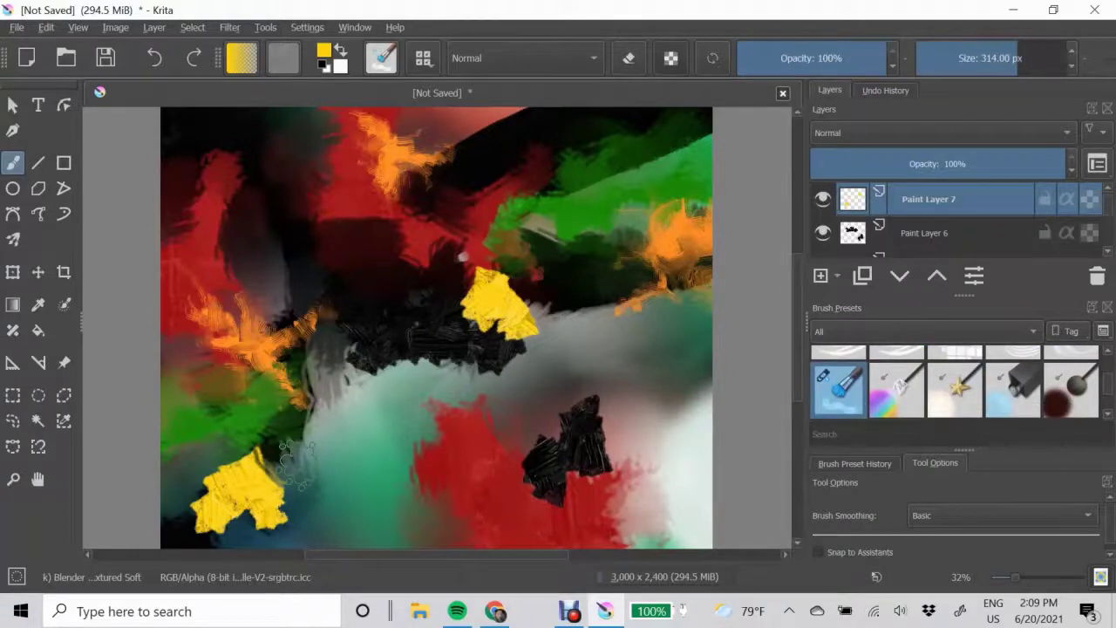
{"action": "left_click_drag", "start_coordinate": [187, 475], "coordinate": [244, 457]}
{"action": "key", "text": "slash"}
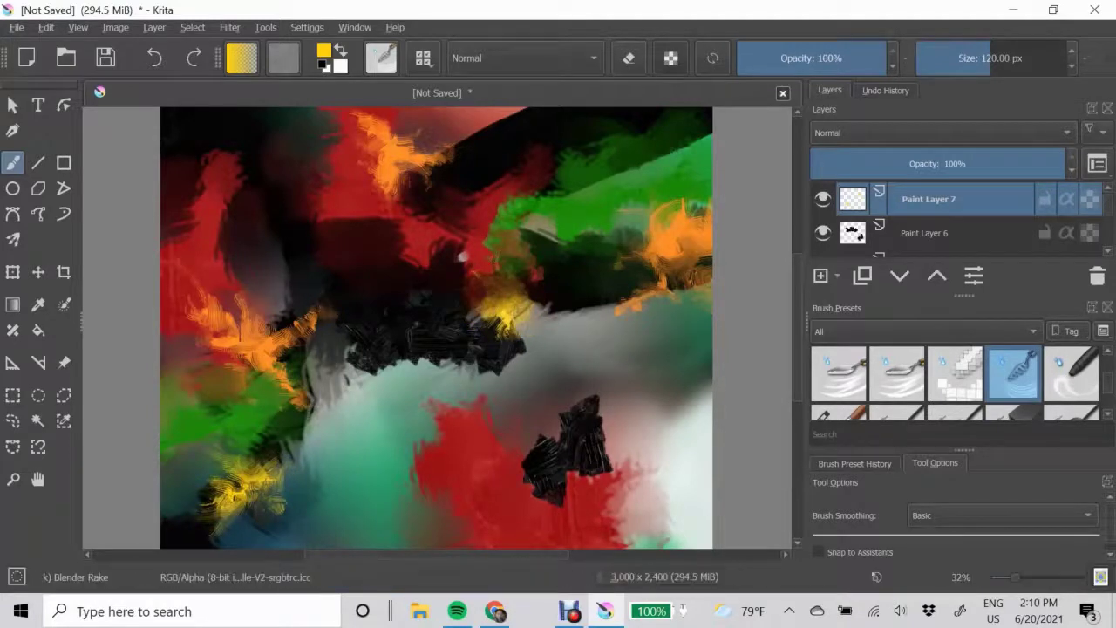
On Paint Layer 8, paint white strokes with Dry Textured Creases and texture them with watercolour.
{"action": "key", "text": "Insert"}
{"action": "left_click", "coordinate": [896, 383]}
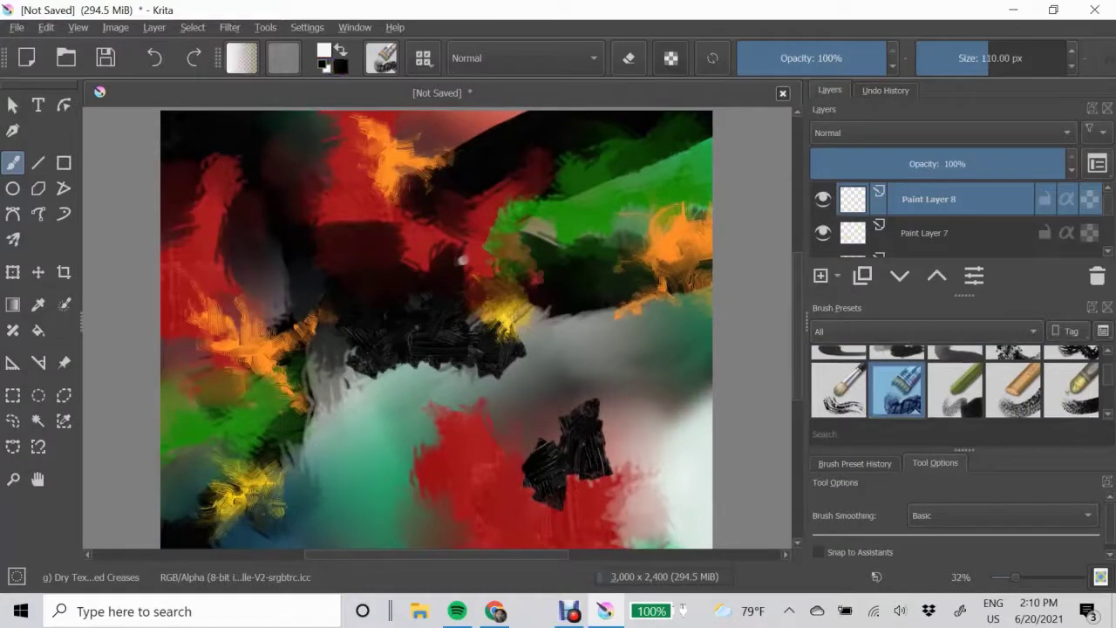
{"action": "left_click_drag", "start_coordinate": [638, 310], "coordinate": [586, 184]}
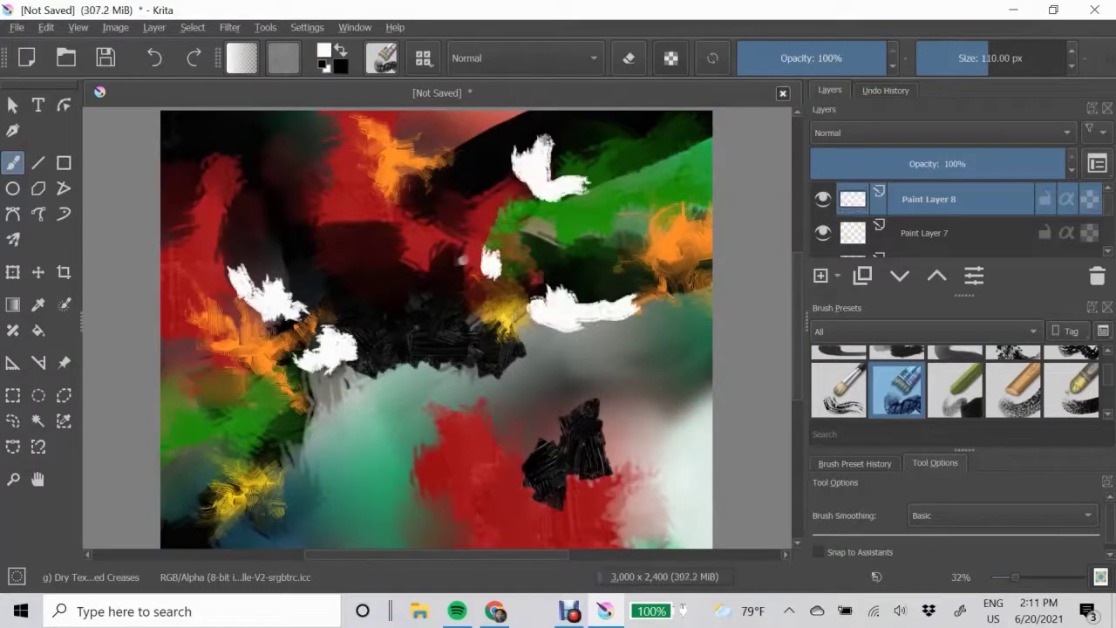
{"action": "mouse_move", "coordinate": [225, 258]}
{"action": "left_mouse_down"}
{"action": "mouse_move", "coordinate": [329, 321]}
{"action": "mouse_move", "coordinate": [349, 366]}
{"action": "left_mouse_up"}
{"action": "left_click_drag", "start_coordinate": [514, 139], "coordinate": [567, 187]}
{"action": "left_click_drag", "start_coordinate": [589, 312], "coordinate": [484, 220]}
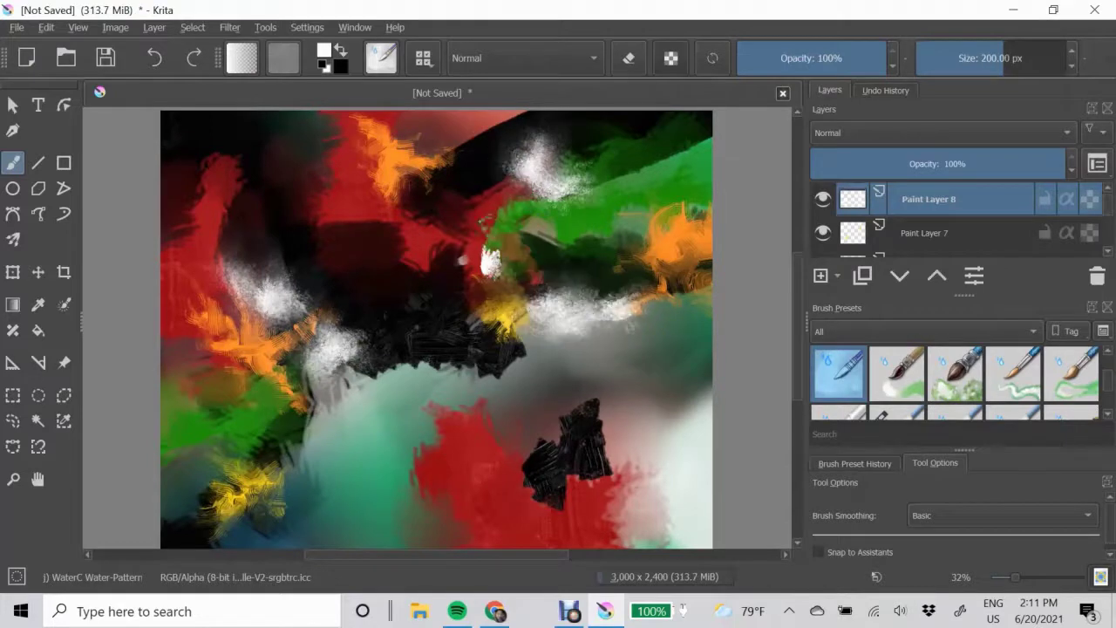
{"action": "left_click_drag", "start_coordinate": [615, 125], "coordinate": [523, 174]}
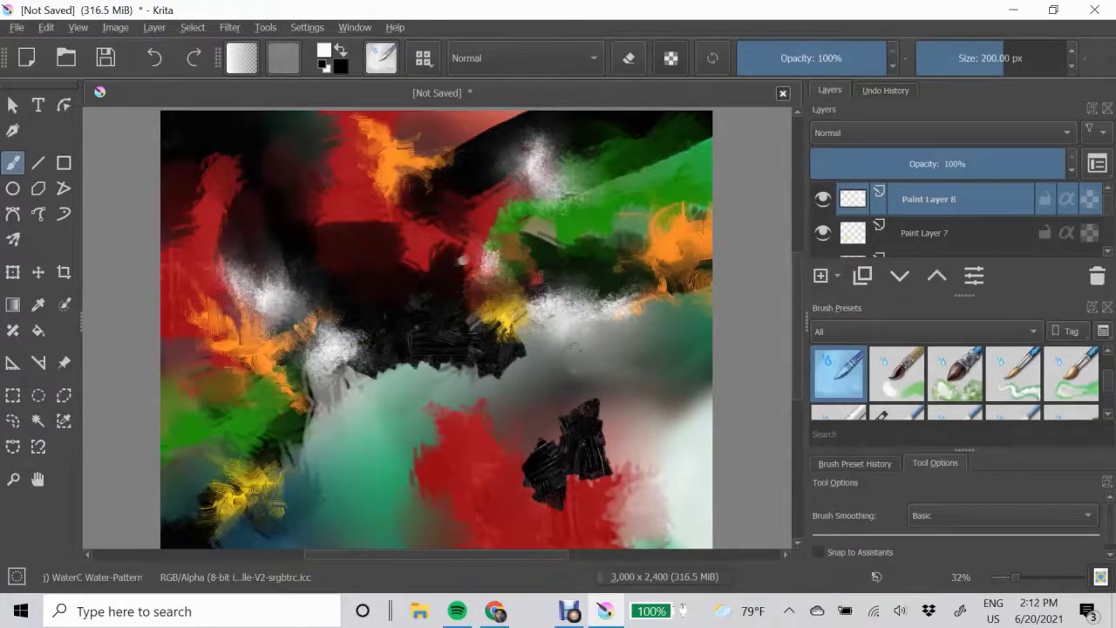
Paint a thick white vertical band over the teal and smudge it with Blender Textured Soft.
{"action": "key", "text": "/"}
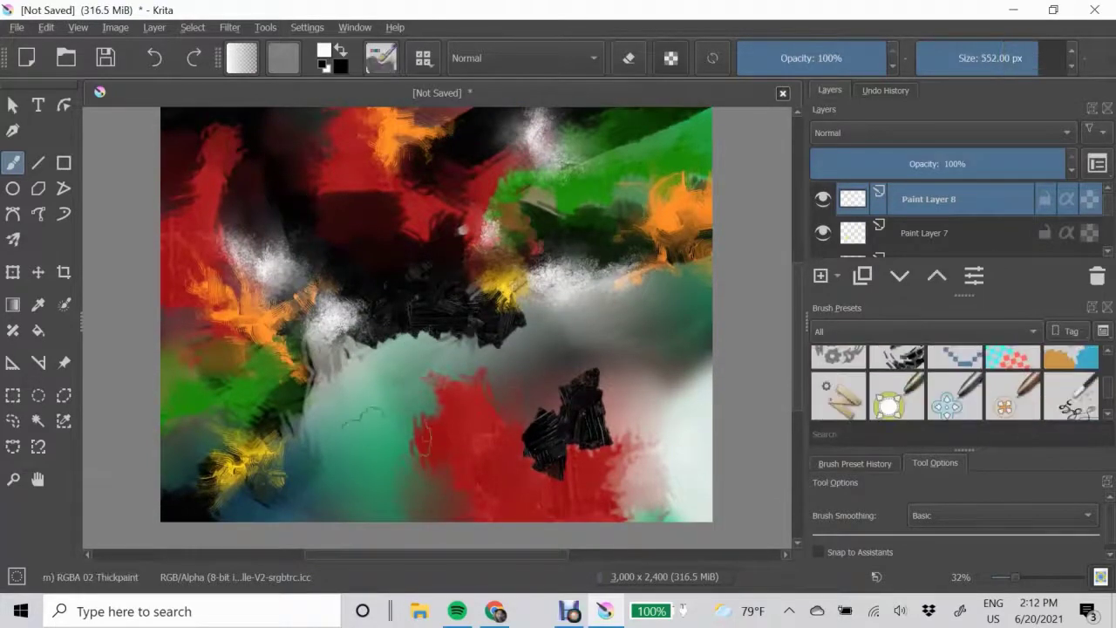
{"action": "left_click_drag", "start_coordinate": [375, 409], "coordinate": [383, 521]}
{"action": "key", "text": "."}
{"action": "key", "text": "."}
{"action": "key", "text": "."}
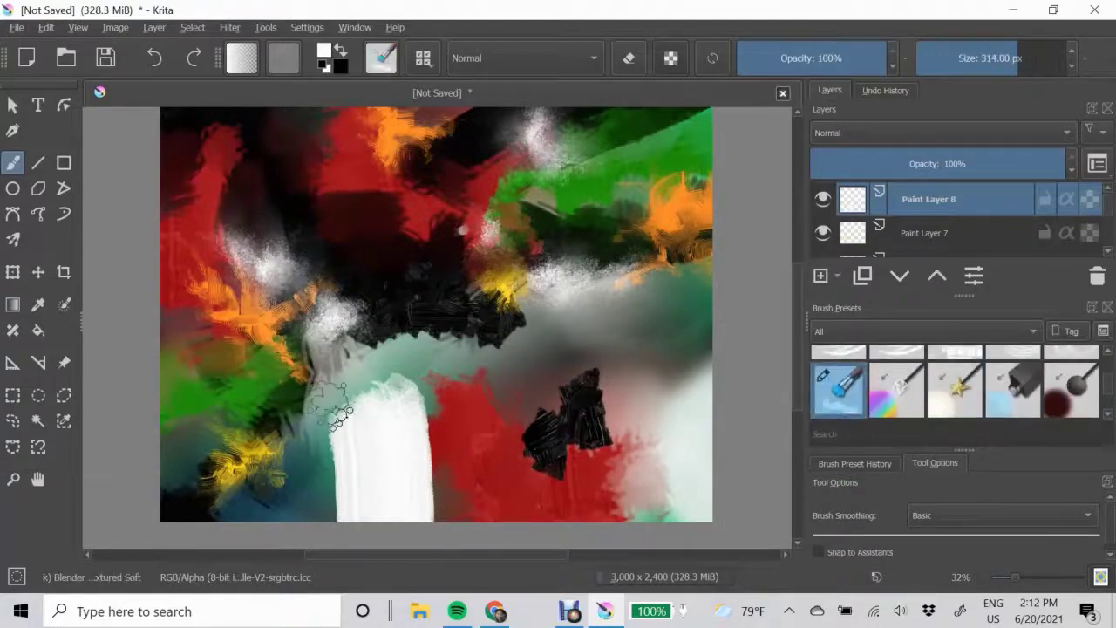
{"action": "left_click_drag", "start_coordinate": [340, 409], "coordinate": [384, 514]}
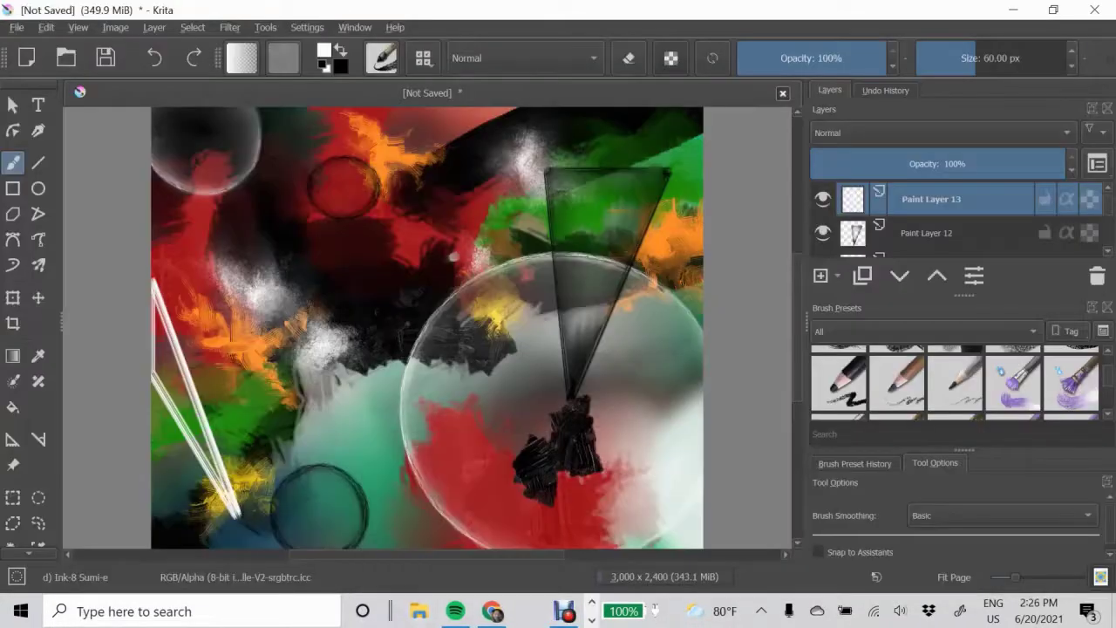
Blur the left-edge white shard and reshape it with Ctrl+T into one light beam.
{"action": "key", "text": "."}
{"action": "key", "text": "."}
{"action": "key", "text": "."}
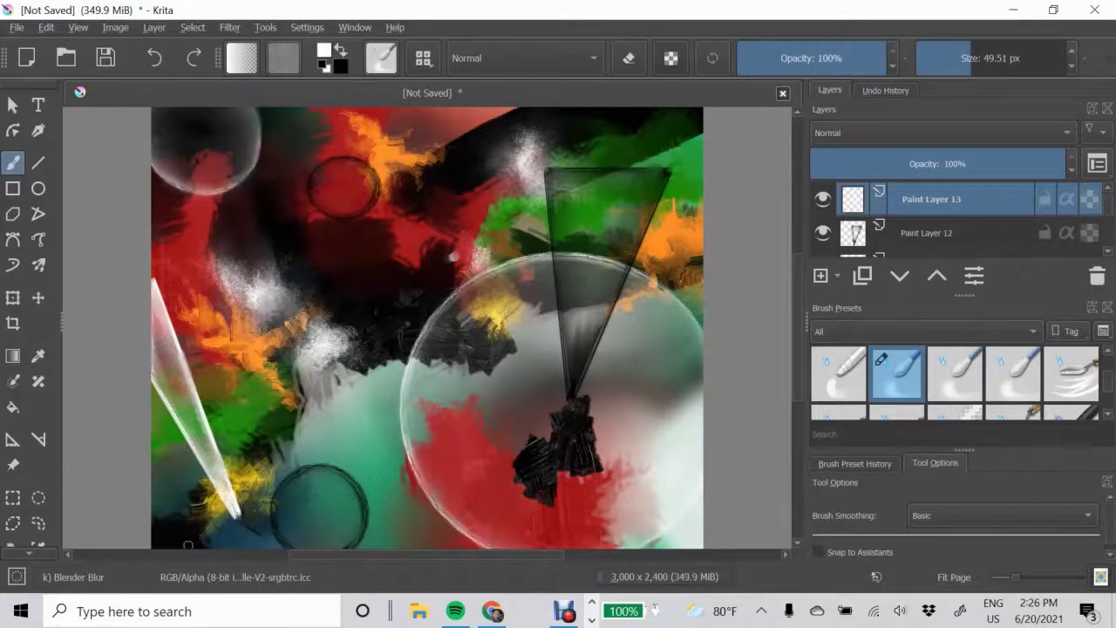
{"action": "key", "text": "ctrl+t"}
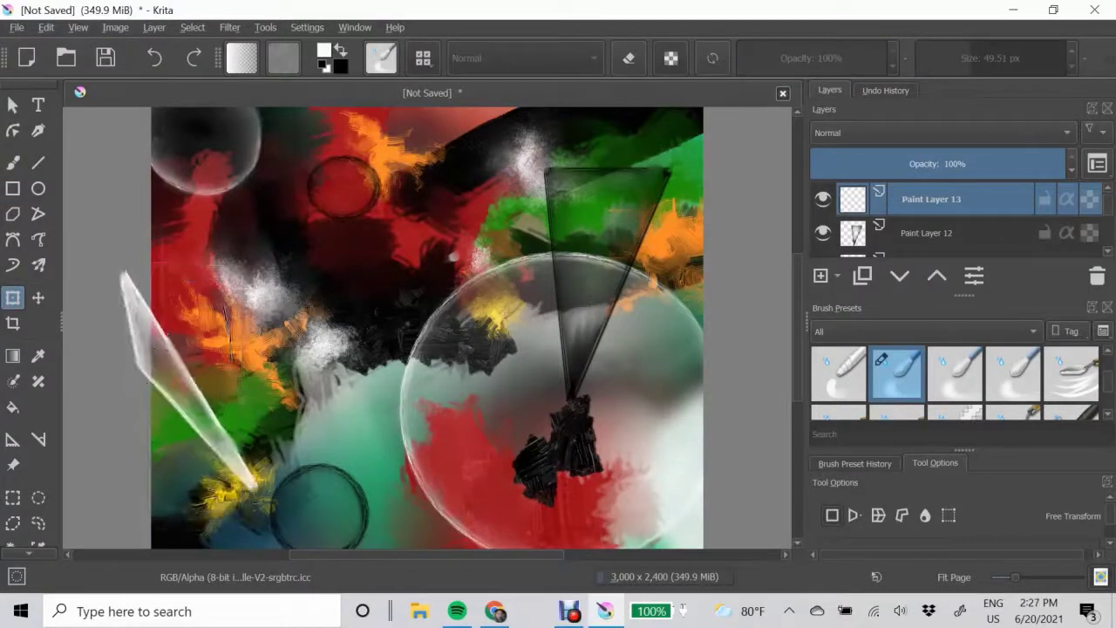
{"action": "key", "text": "Return"}
{"action": "scroll", "coordinate": [427, 328], "scroll_direction": "up", "scroll_amount": 1}
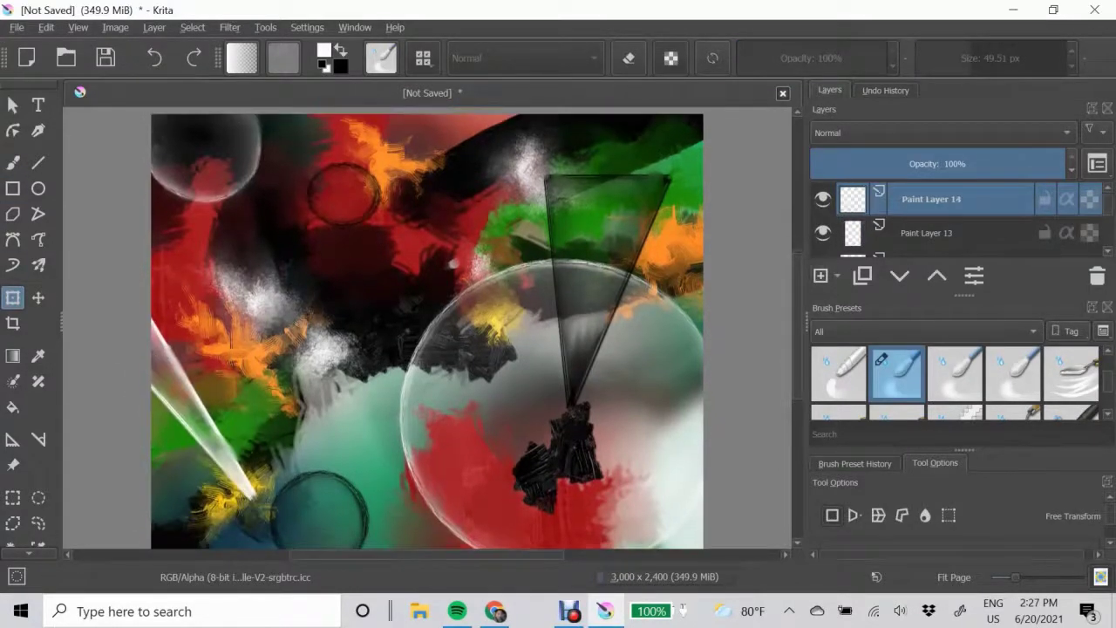
{"action": "key", "text": "."}
{"action": "key", "text": "."}
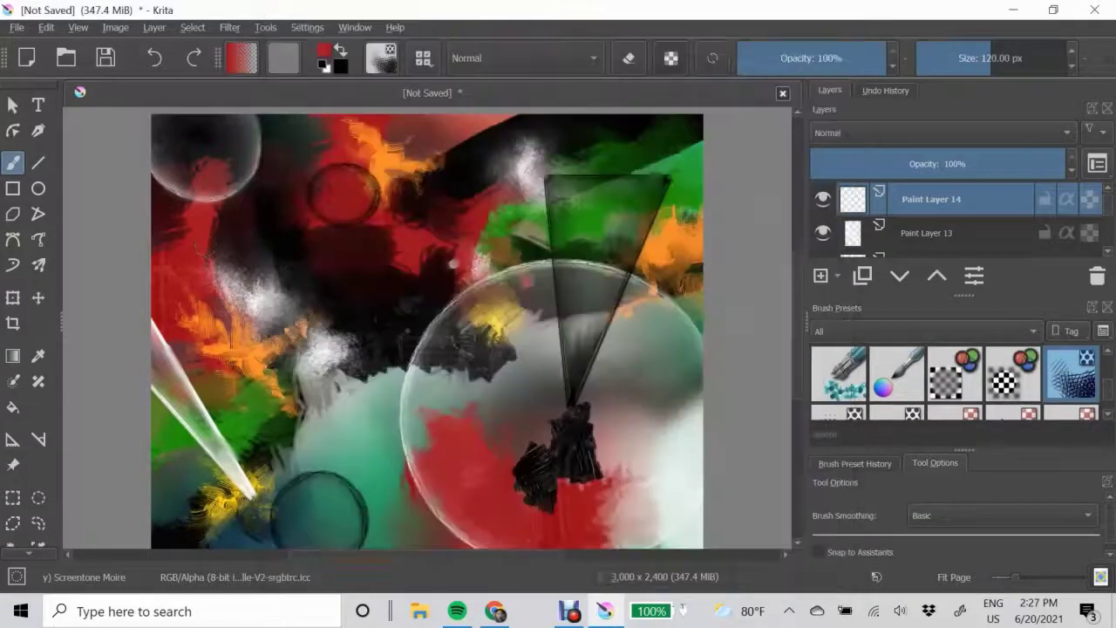
Hatch red screentone over the lower-left beam and top-right corner, then add Paint Layer 16.
{"action": "left_click_drag", "start_coordinate": [212, 488], "coordinate": [193, 425]}
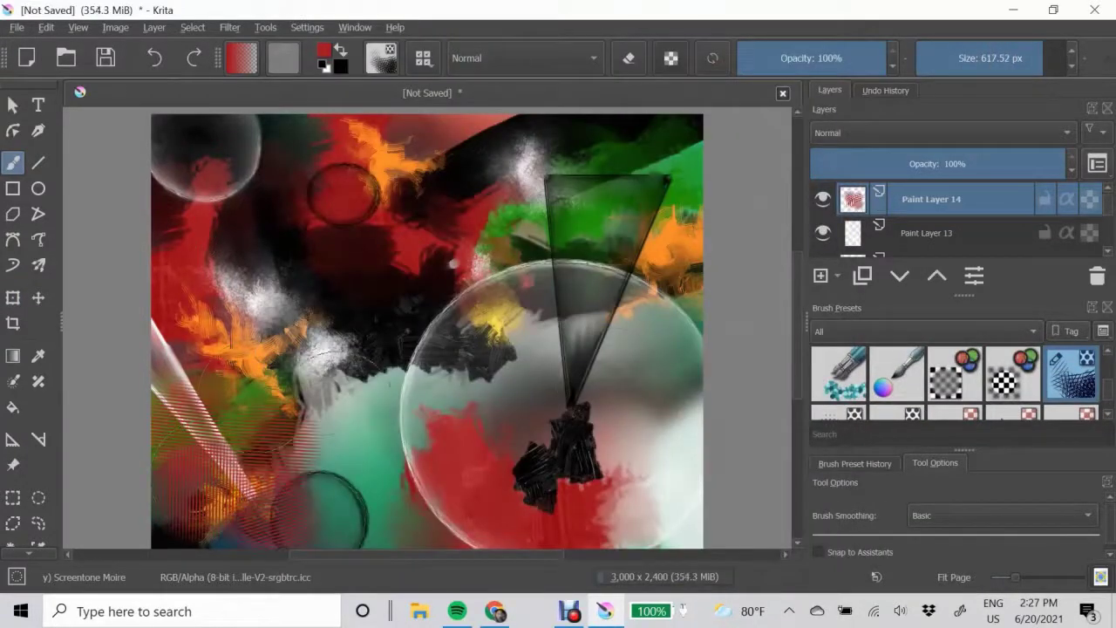
{"action": "left_click_drag", "start_coordinate": [693, 183], "coordinate": [615, 122]}
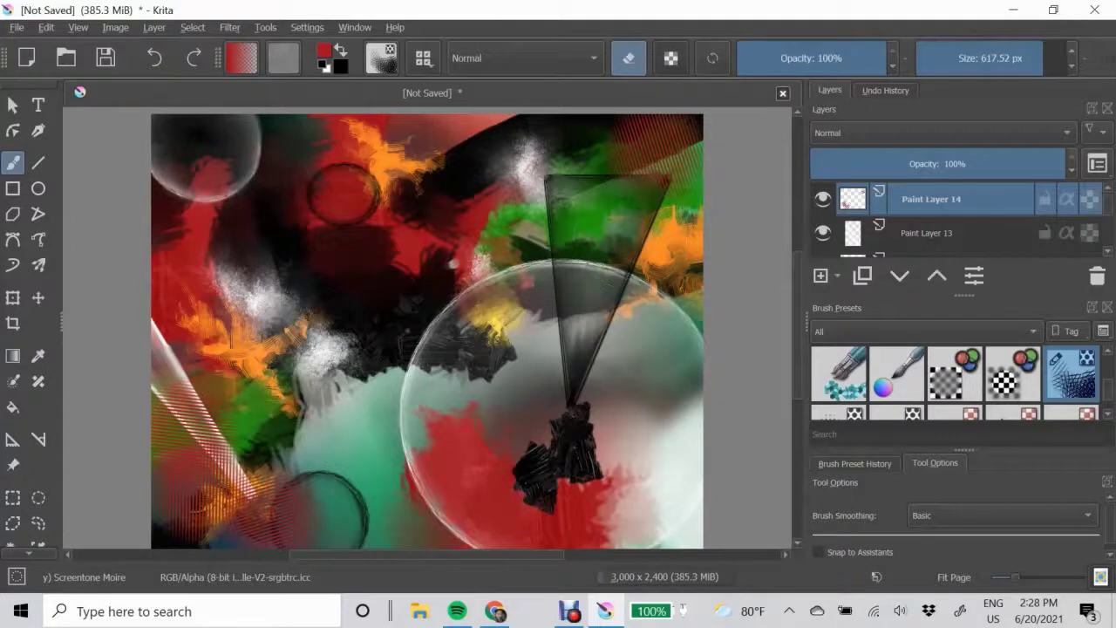
{"action": "key", "text": "."}
{"action": "key", "text": "."}
{"action": "key", "text": "."}
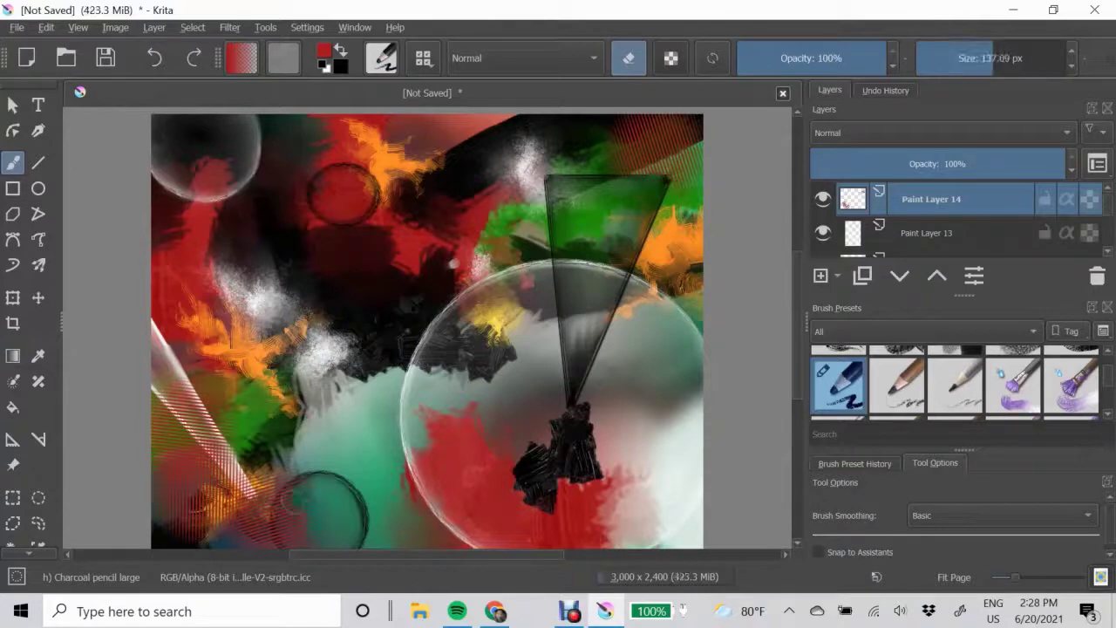
{"action": "scroll", "coordinate": [427, 332], "scroll_direction": "down", "scroll_amount": 1}
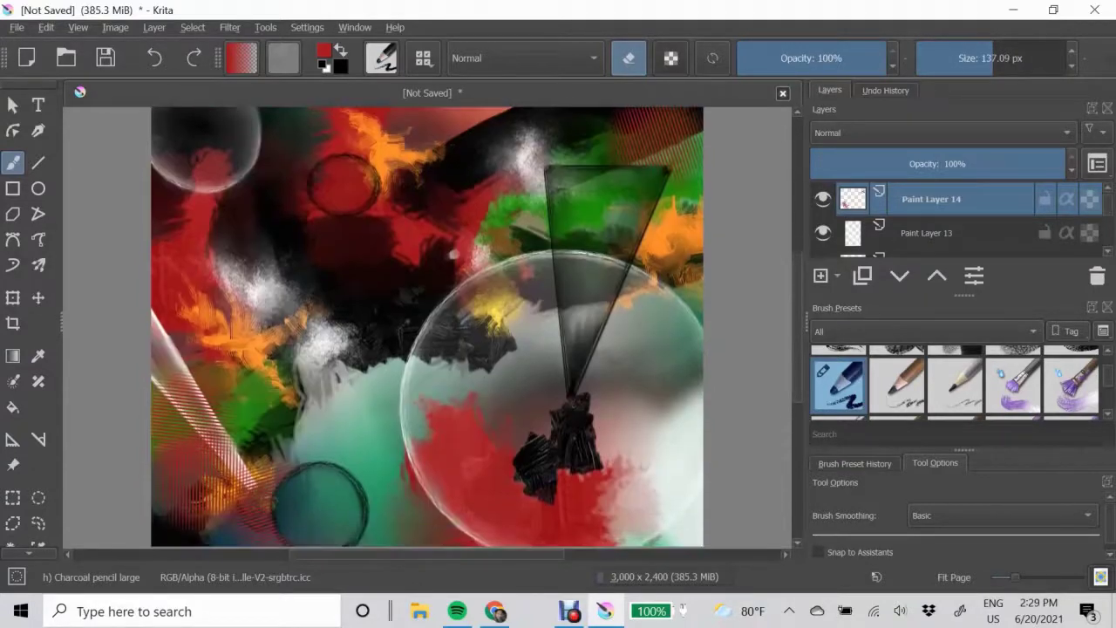
{"action": "key", "text": "Insert"}
{"action": "scroll", "coordinate": [956, 382], "scroll_direction": "down", "scroll_amount": 2}
Paint broad textured strokes at the right and lower left with y) Texture Big.
{"action": "scroll", "coordinate": [956, 382], "scroll_direction": "down", "scroll_amount": 2}
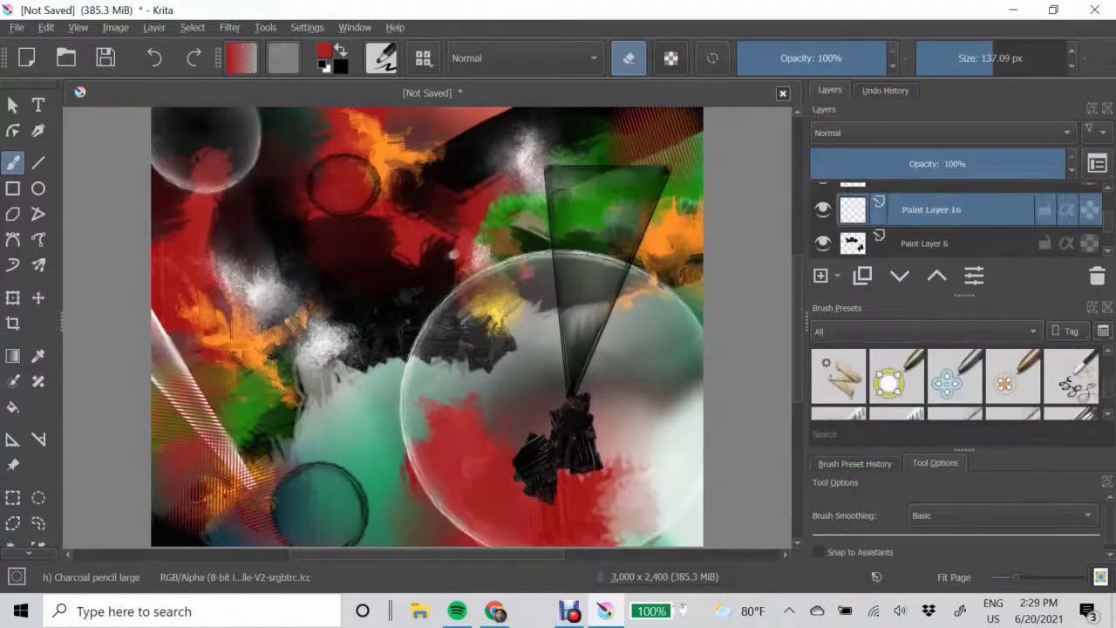
{"action": "scroll", "coordinate": [956, 381], "scroll_direction": "down", "scroll_amount": 2}
{"action": "left_click", "coordinate": [954, 370]}
{"action": "left_click_drag", "start_coordinate": [628, 383], "coordinate": [689, 435]}
{"action": "left_click_drag", "start_coordinate": [252, 409], "coordinate": [349, 479]}
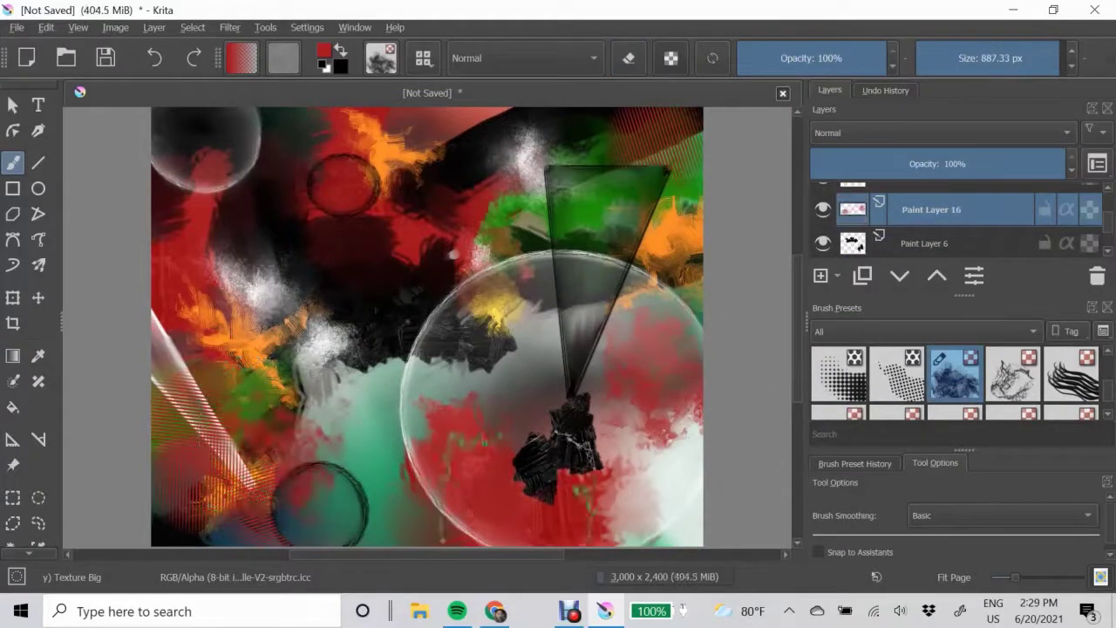
Spray enlarged white speckles over the upper left on Paint Layer 1 with y) Texture Spray.
{"action": "left_click", "coordinate": [324, 50]}
{"action": "left_click", "coordinate": [297, 213]}
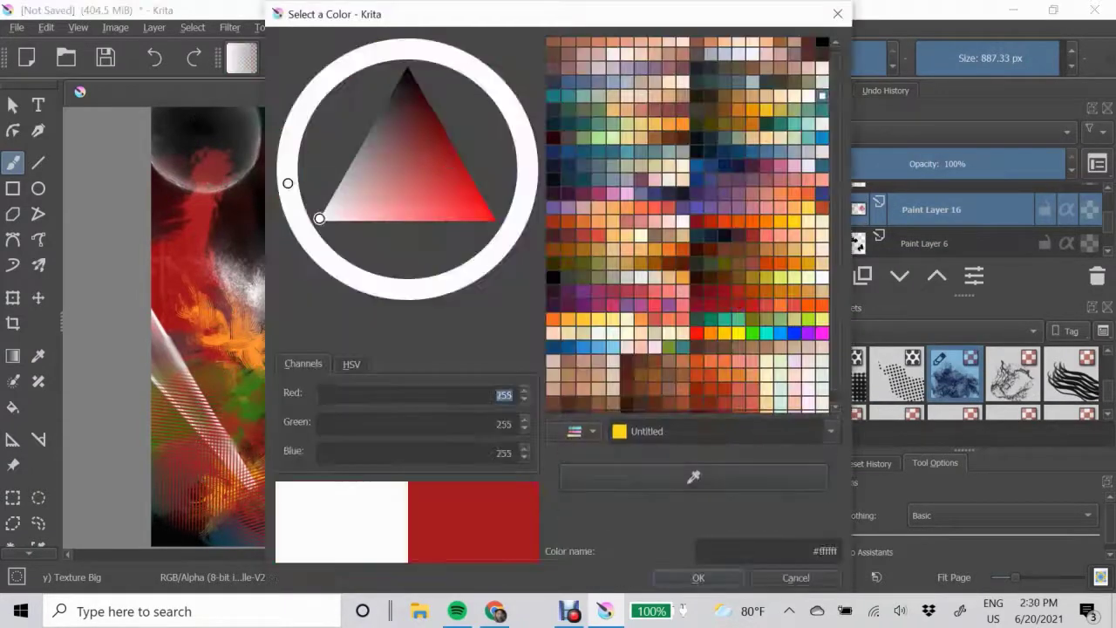
{"action": "left_click", "coordinate": [451, 200]}
{"action": "left_click", "coordinate": [723, 578]}
{"action": "scroll", "coordinate": [956, 381], "scroll_direction": "down", "scroll_amount": 2}
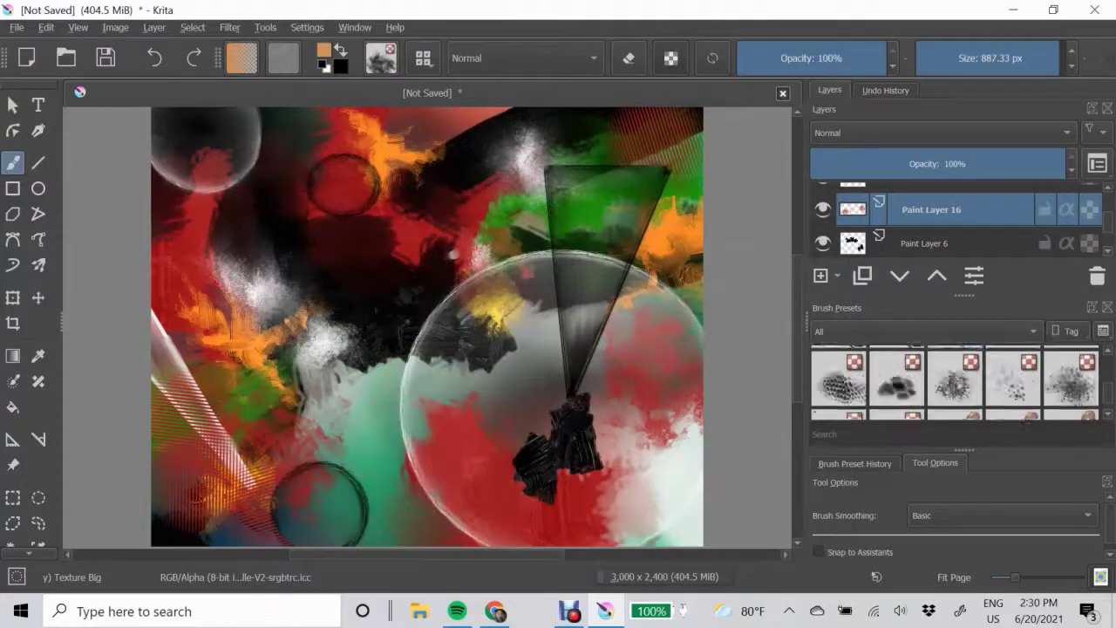
{"action": "scroll", "coordinate": [956, 382], "scroll_direction": "down", "scroll_amount": 2}
{"action": "left_click", "coordinate": [1071, 373]}
{"action": "left_click", "coordinate": [928, 217]}
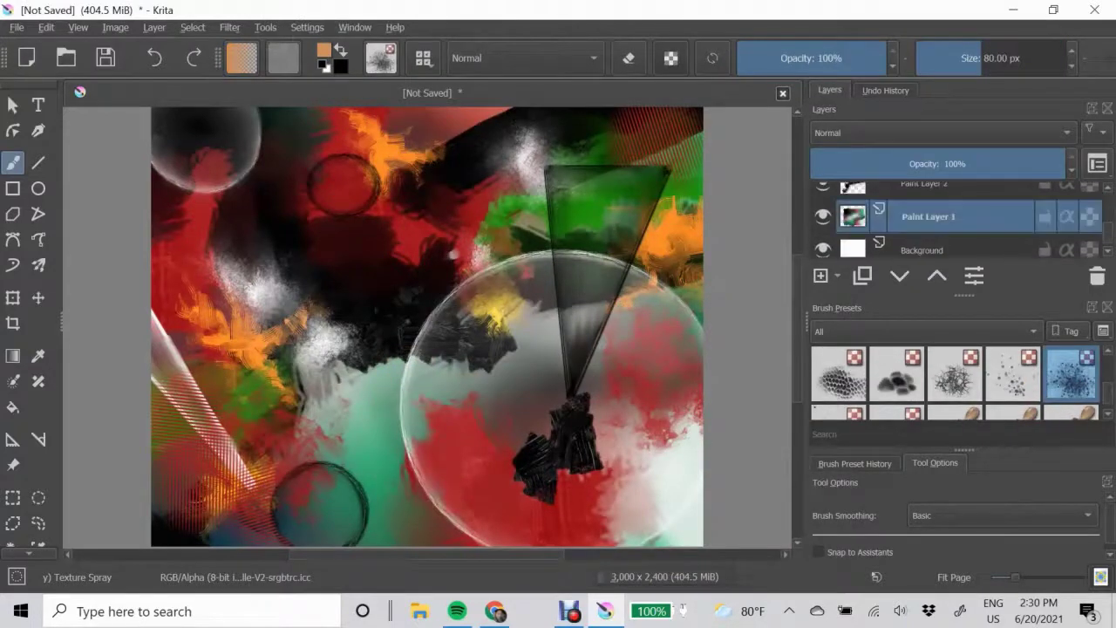
{"action": "left_click_drag", "start_coordinate": [383, 431], "coordinate": [462, 431]}
{"action": "left_click", "coordinate": [380, 448], "text": "ctrl"}
{"action": "left_click_drag", "start_coordinate": [170, 187], "coordinate": [248, 287]}
Select Paint Layer 15 and choose the rake texture brush.
{"action": "scroll", "coordinate": [955, 375], "scroll_direction": "down", "scroll_amount": 1}
{"action": "left_click", "coordinate": [1013, 373]}
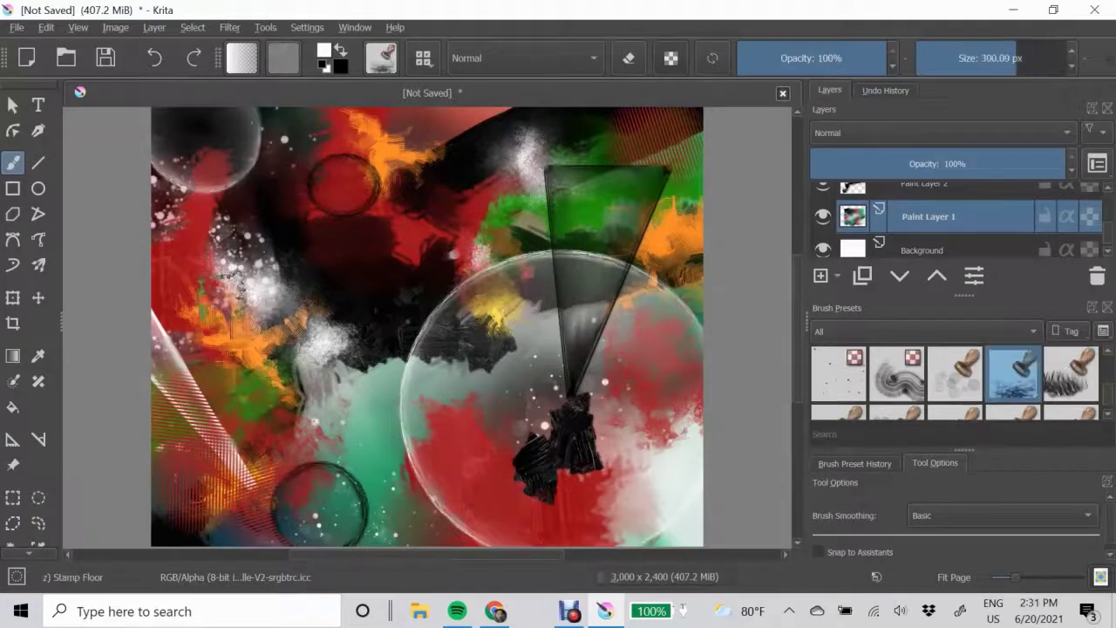
{"action": "scroll", "coordinate": [955, 218], "scroll_direction": "up", "scroll_amount": 5}
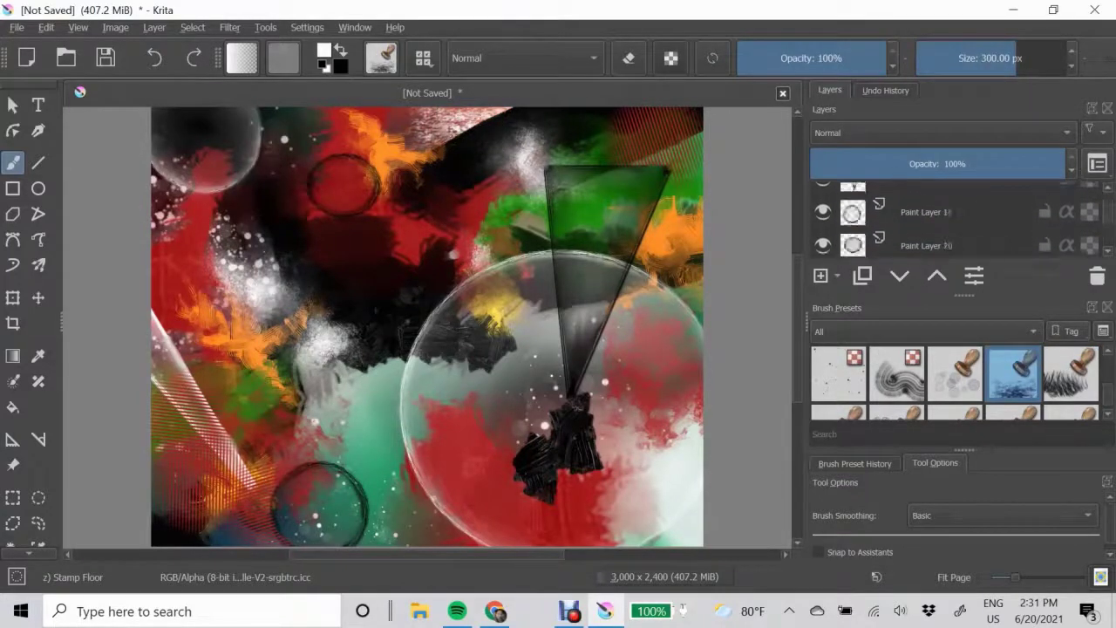
{"action": "left_click", "coordinate": [931, 199]}
{"action": "scroll", "coordinate": [956, 382], "scroll_direction": "up", "scroll_amount": 3}
{"action": "scroll", "coordinate": [954, 383], "scroll_direction": "down", "scroll_amount": 2}
{"action": "left_click", "coordinate": [1012, 388]}
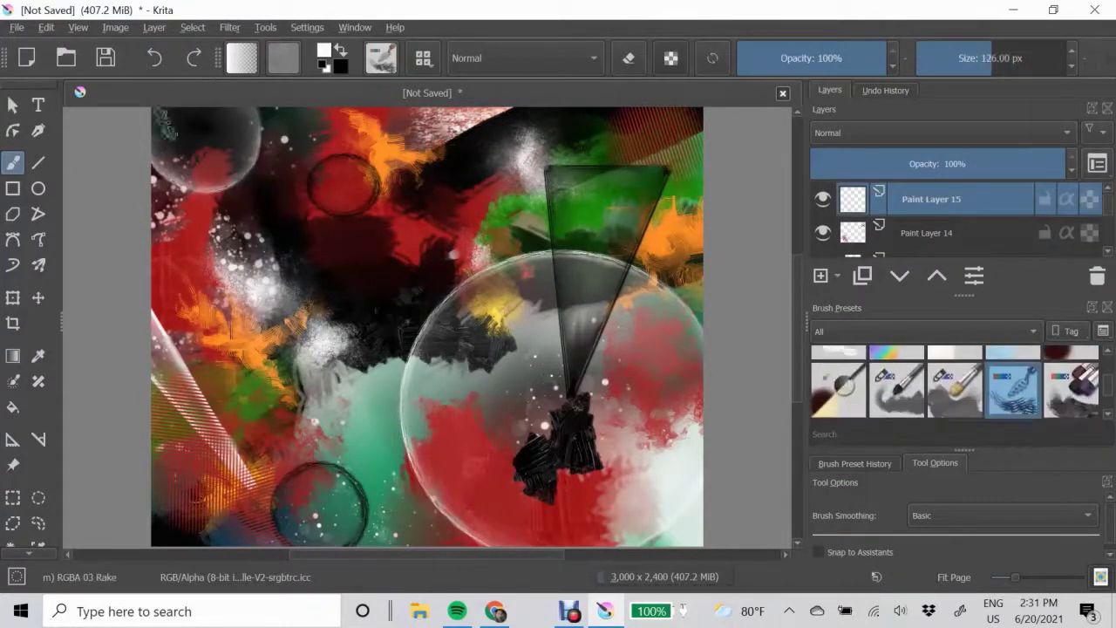
Rake white marks along the top-left edge, undoing the stroke over the large bubble.
{"action": "scroll", "coordinate": [170, 131], "scroll_direction": "up", "scroll_amount": 1}
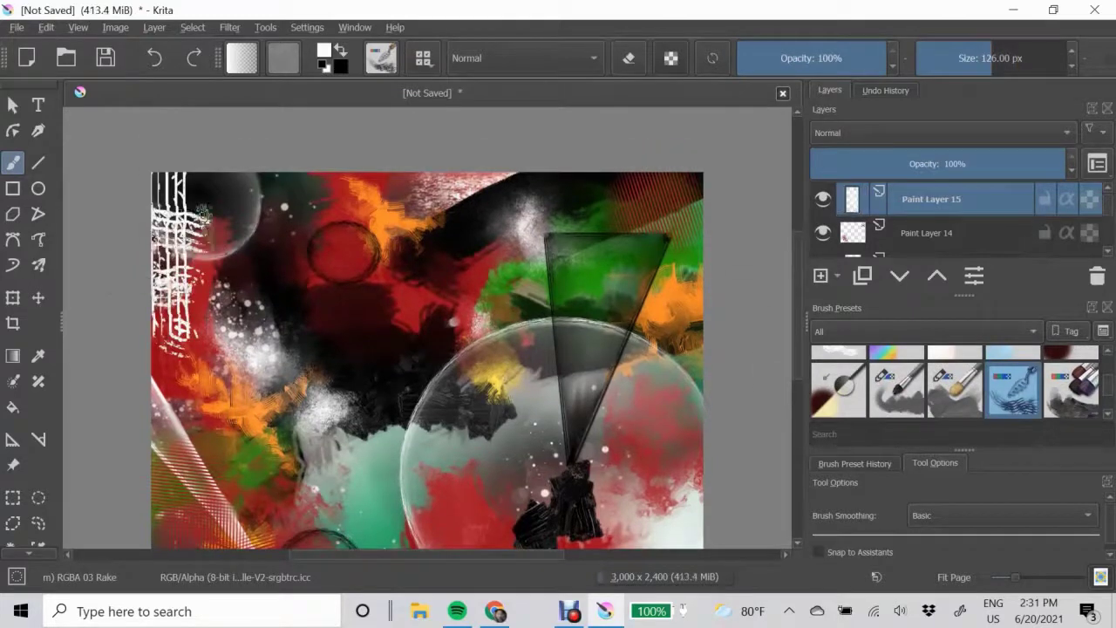
{"action": "left_click_drag", "start_coordinate": [203, 213], "coordinate": [318, 187]}
{"action": "scroll", "coordinate": [262, 192], "scroll_direction": "down", "scroll_amount": 1}
{"action": "left_click_drag", "start_coordinate": [553, 366], "coordinate": [462, 397]}
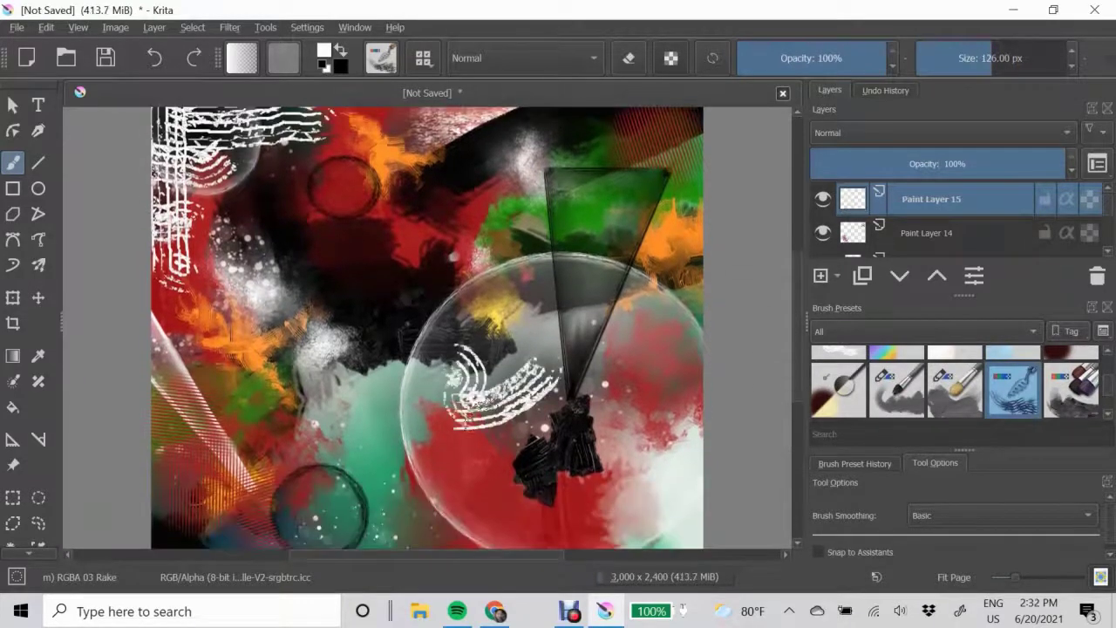
{"action": "key", "text": "ctrl+z"}
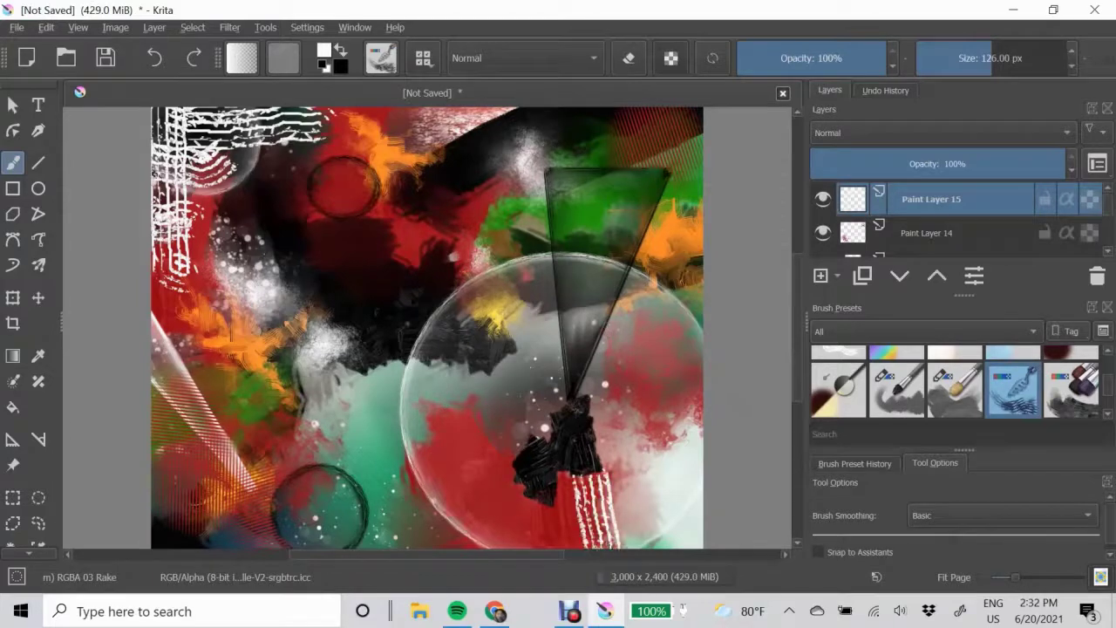
Rake white marks below the black shape, then switch to the Blender Blur brush.
{"action": "scroll", "coordinate": [593, 375], "scroll_direction": "down", "scroll_amount": 2}
{"action": "left_click_drag", "start_coordinate": [575, 362], "coordinate": [671, 431]}
{"action": "scroll", "coordinate": [671, 432], "scroll_direction": "up", "scroll_amount": 2}
{"action": "scroll", "coordinate": [671, 432], "scroll_direction": "up", "scroll_amount": 1}
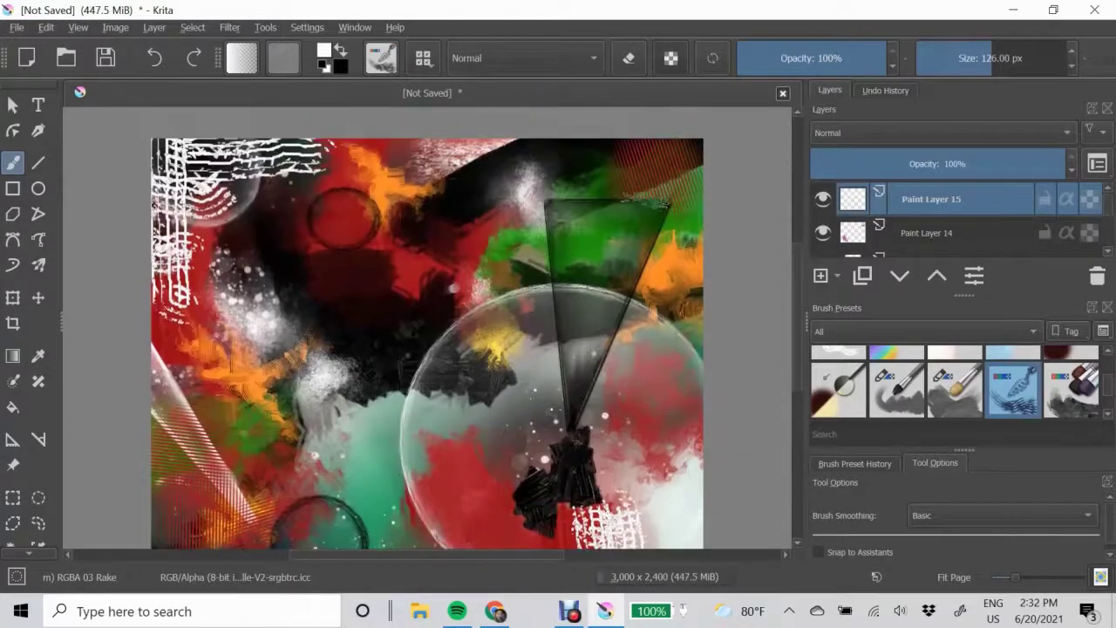
{"action": "key", "text": "slash"}
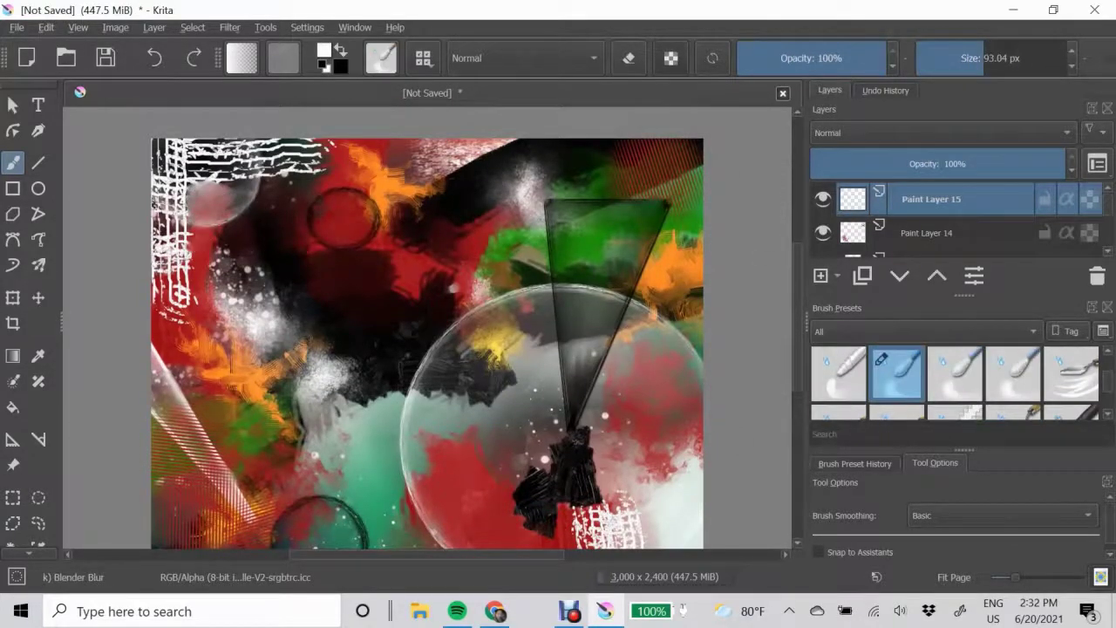
{"action": "scroll", "coordinate": [647, 367], "scroll_direction": "down", "scroll_amount": 3}
{"action": "scroll", "coordinate": [427, 331], "scroll_direction": "up", "scroll_amount": 3}
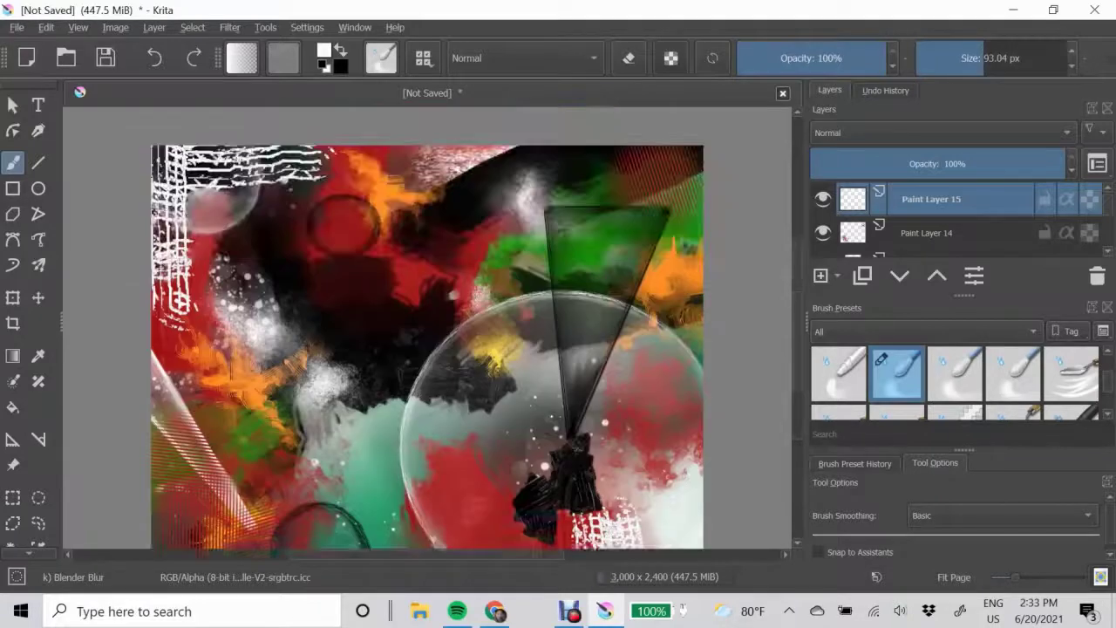
Stamp dark grainy texture diagonally through the middle with the black z) Stamp Floor brush.
{"action": "scroll", "coordinate": [959, 375], "scroll_direction": "down", "scroll_amount": 5}
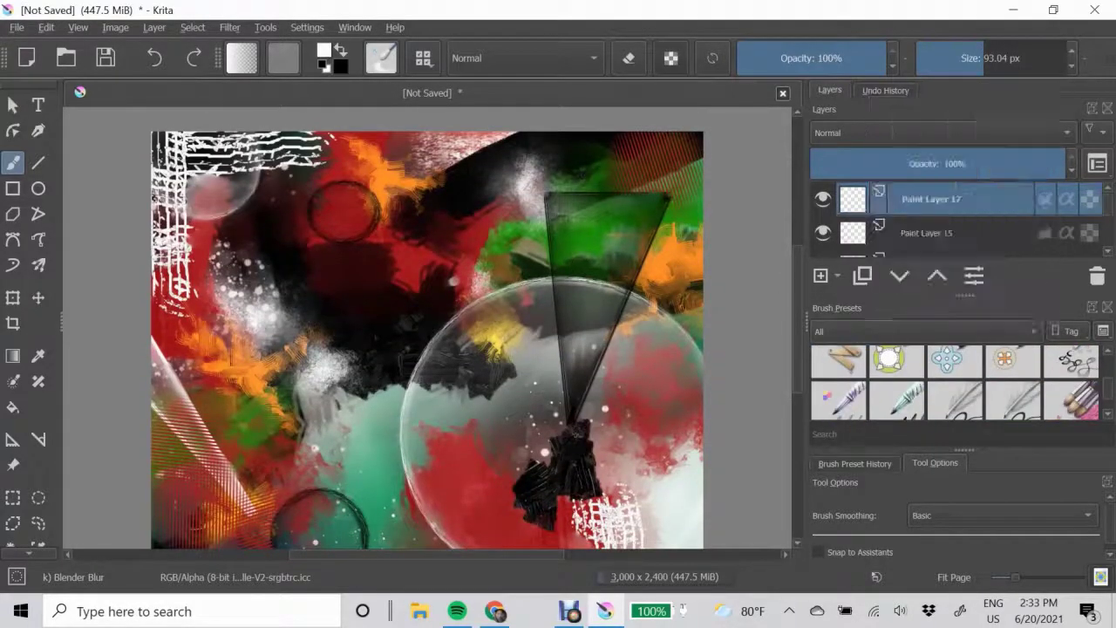
{"action": "scroll", "coordinate": [427, 331], "scroll_direction": "down", "scroll_amount": 1}
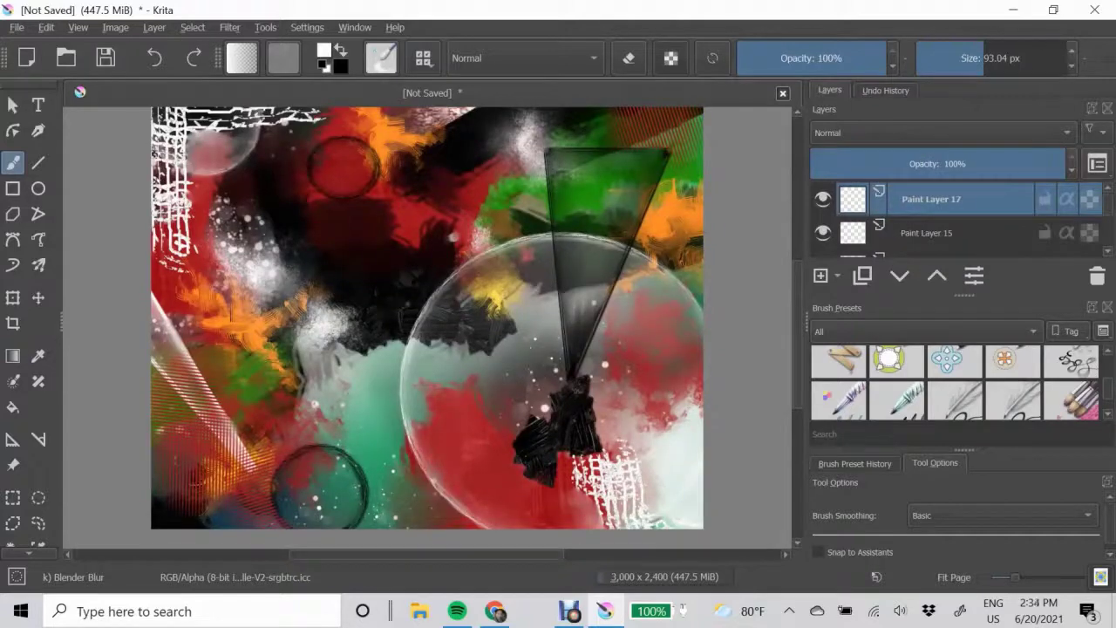
{"action": "scroll", "coordinate": [956, 380], "scroll_direction": "down", "scroll_amount": 2}
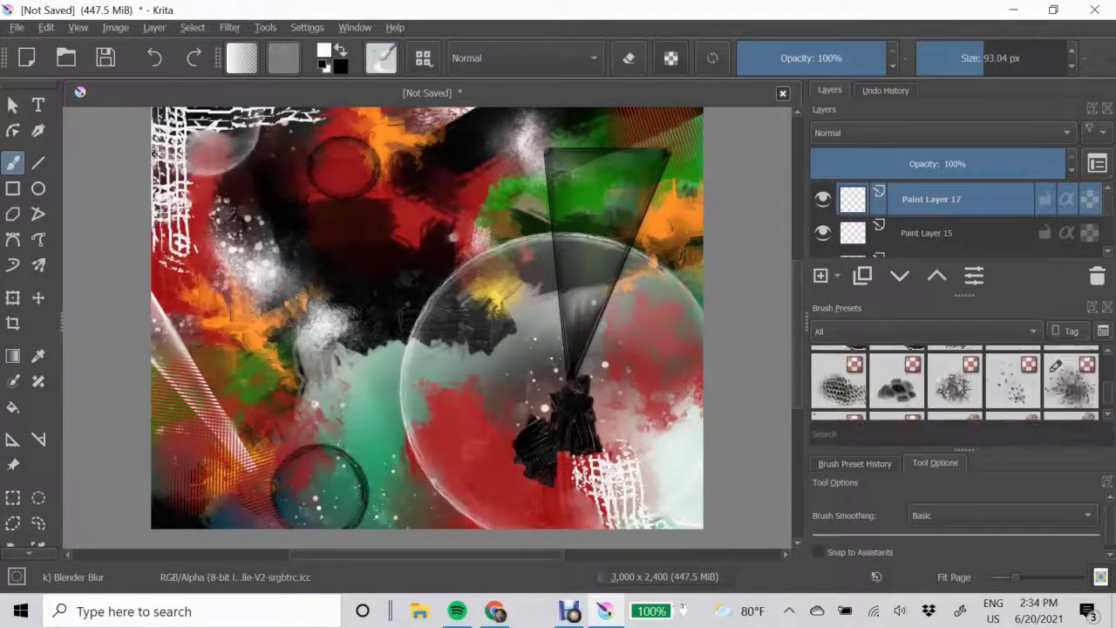
{"action": "scroll", "coordinate": [956, 381], "scroll_direction": "down", "scroll_amount": 2}
{"action": "scroll", "coordinate": [956, 381], "scroll_direction": "down", "scroll_amount": 2}
{"action": "scroll", "coordinate": [956, 380], "scroll_direction": "down", "scroll_amount": 2}
{"action": "left_click", "coordinate": [1013, 370]}
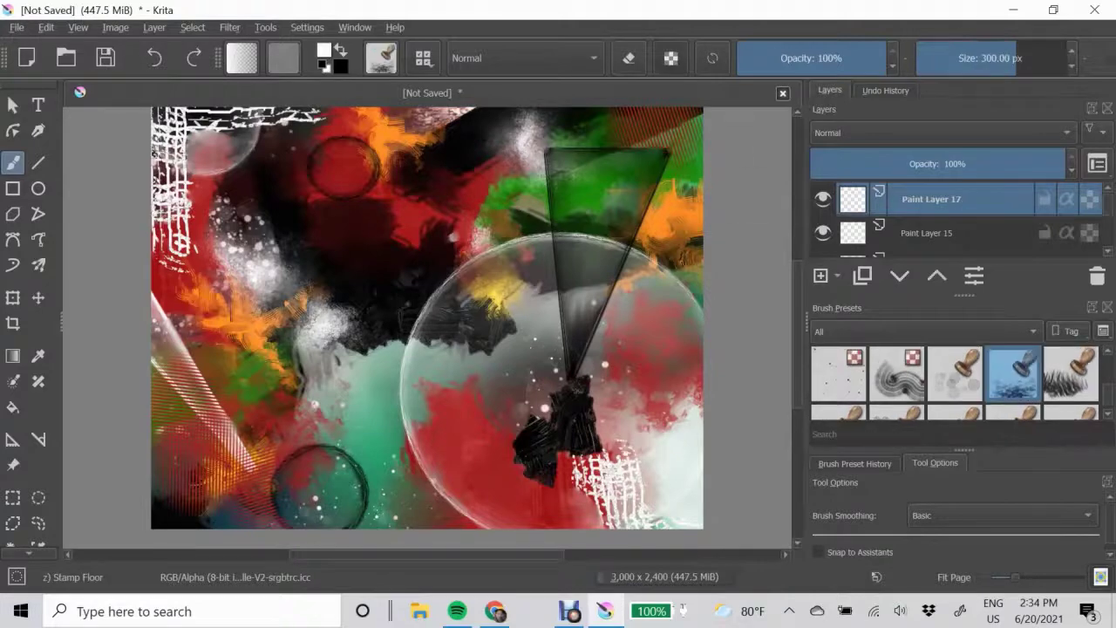
{"action": "left_click_drag", "start_coordinate": [558, 148], "coordinate": [186, 518]}
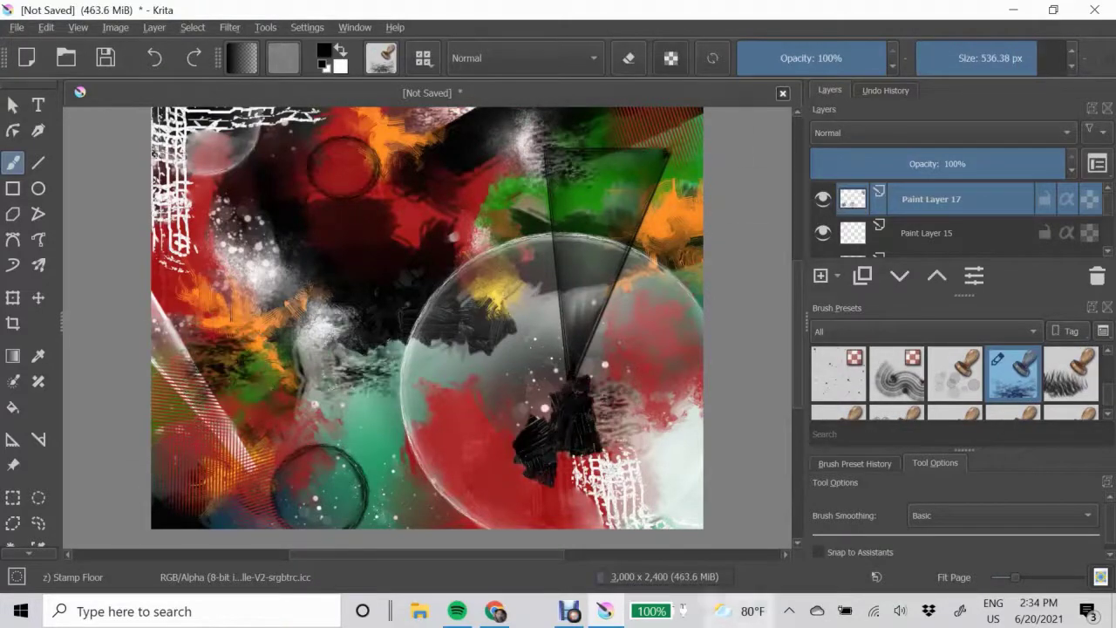
{"action": "scroll", "coordinate": [178, 262], "scroll_direction": "up", "scroll_amount": 1}
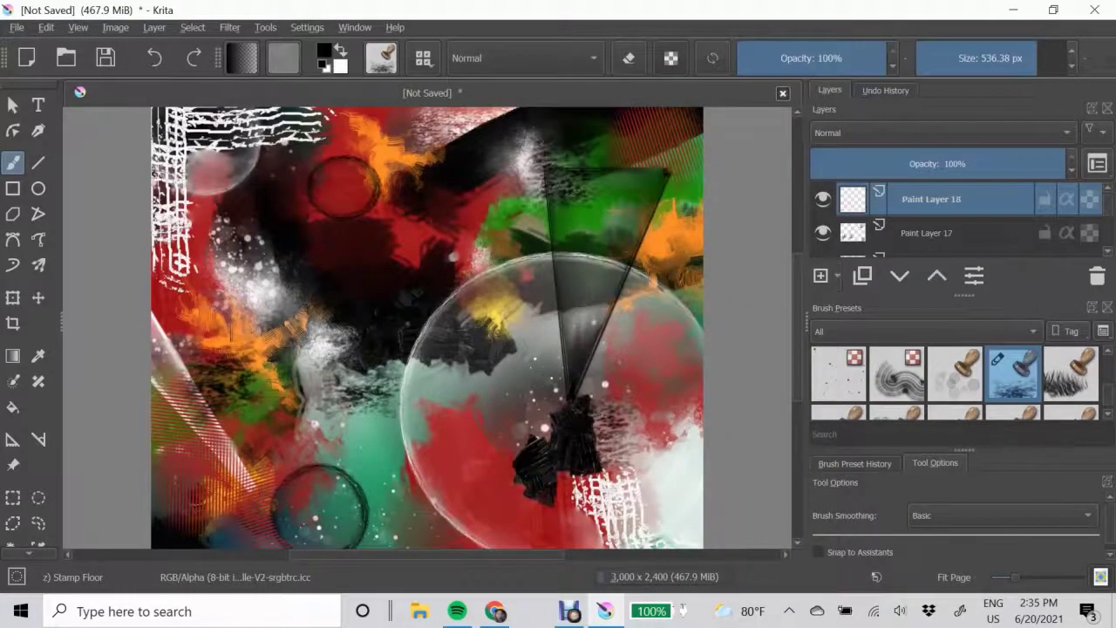
{"action": "scroll", "coordinate": [957, 381], "scroll_direction": "up", "scroll_amount": 2}
{"action": "scroll", "coordinate": [956, 381], "scroll_direction": "up", "scroll_amount": 2}
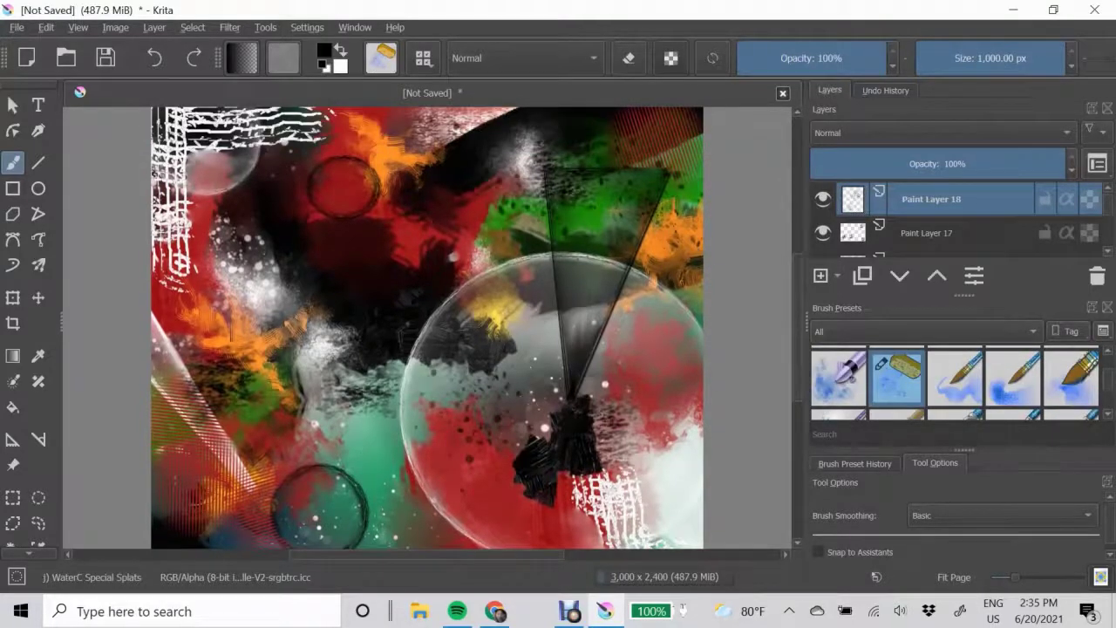
{"action": "scroll", "coordinate": [427, 328], "scroll_direction": "up", "scroll_amount": 1}
Draw black sweeping lines and an ellipse with the 4 px Sketching-3 Leaky pen, undoing several.
{"action": "scroll", "coordinate": [956, 381], "scroll_direction": "down", "scroll_amount": 2}
{"action": "left_click", "coordinate": [955, 381]}
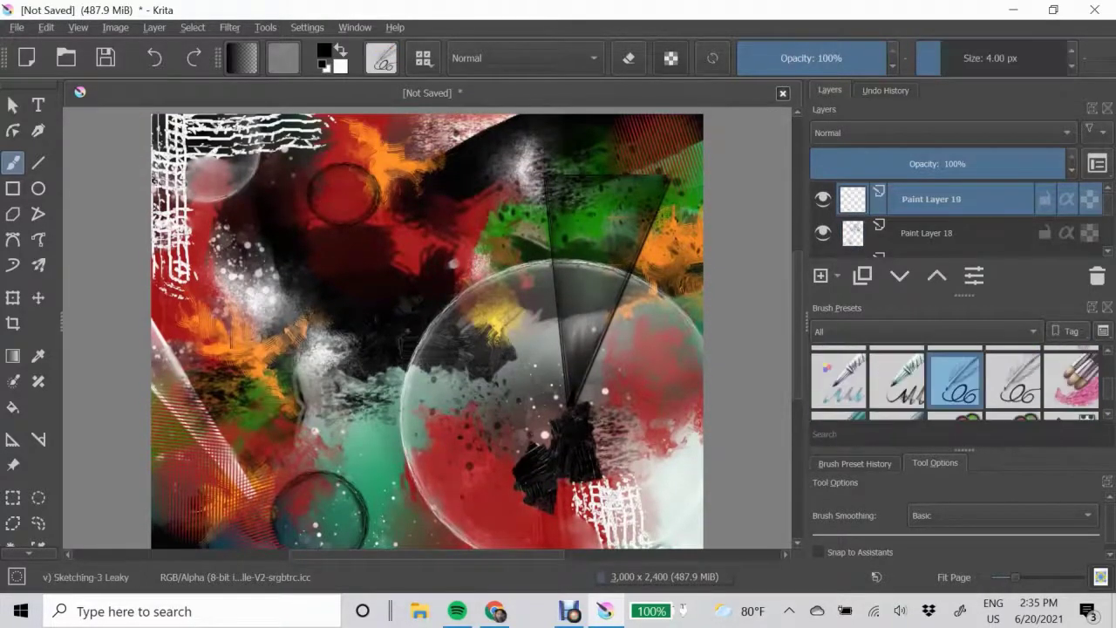
{"action": "left_click_drag", "start_coordinate": [166, 262], "coordinate": [558, 227]}
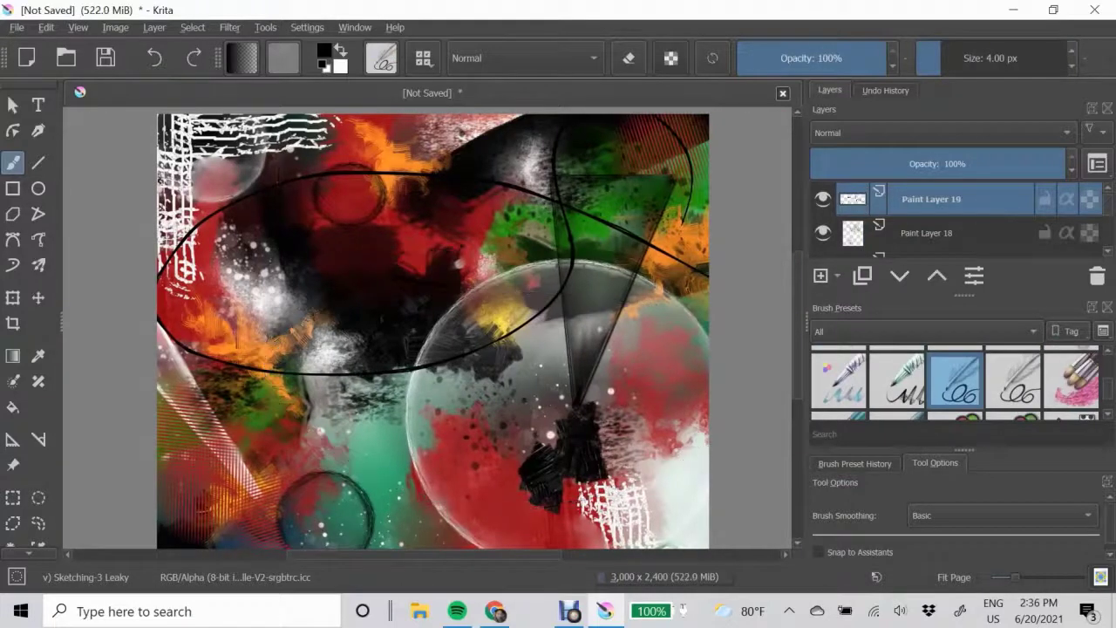
{"action": "key", "text": "ctrl+z"}
{"action": "key", "text": "ctrl+z"}
{"action": "key", "text": "ctrl+z"}
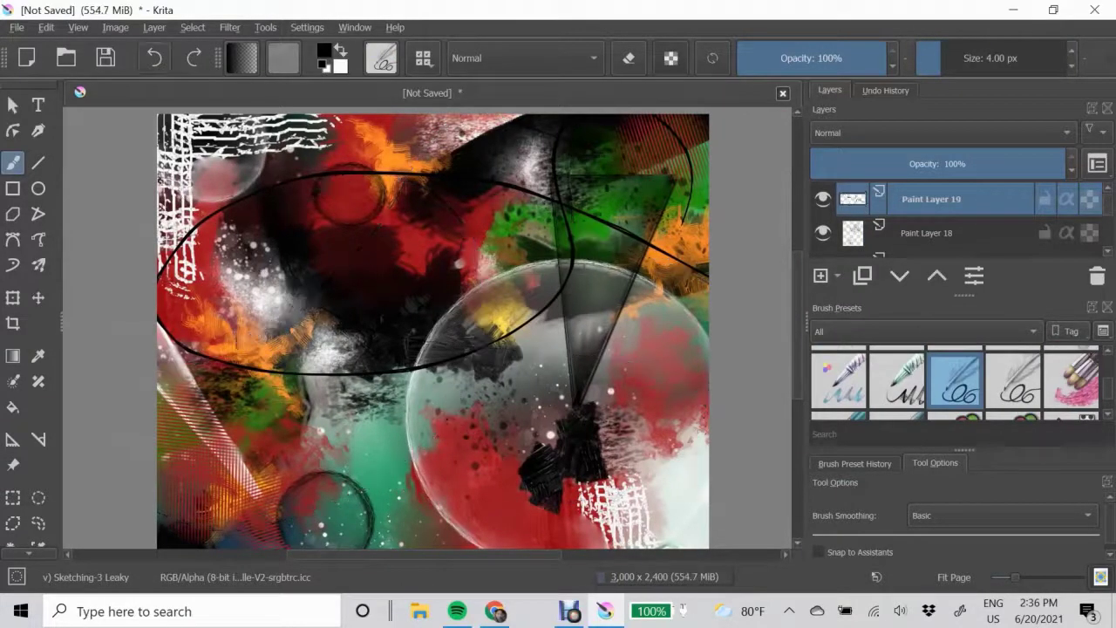